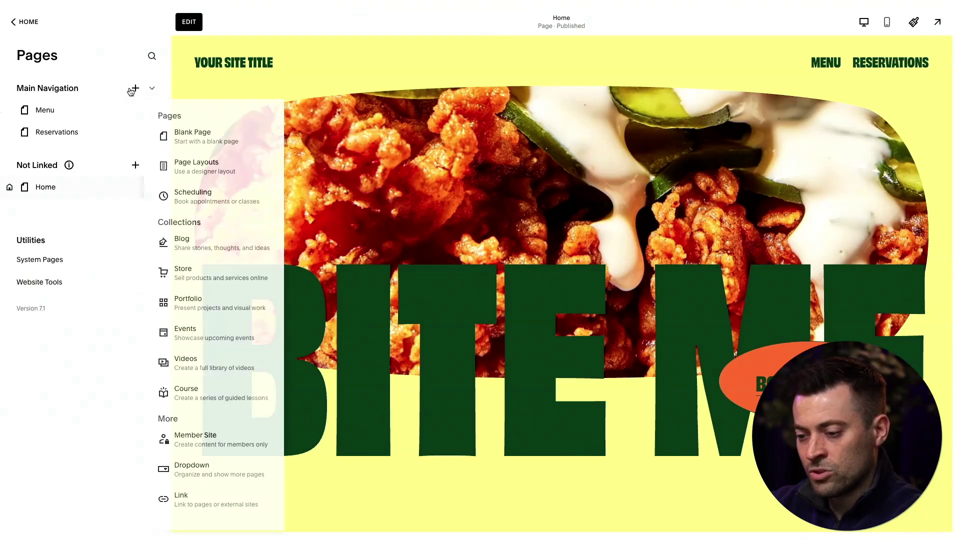
Step: Add a page from the Contact layouts, rename 'Contact 6' to 'Contact', and open it
left_click(206, 172)
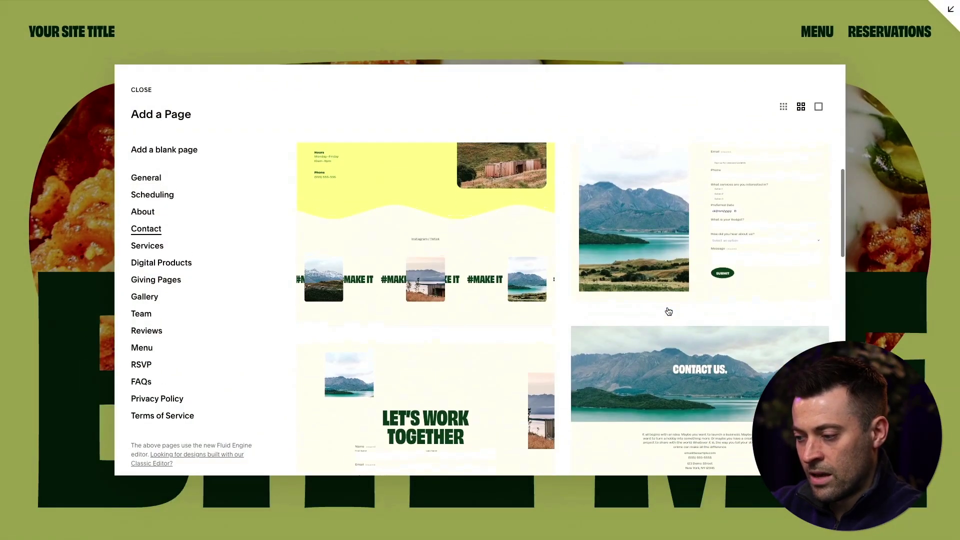
left_click(668, 311)
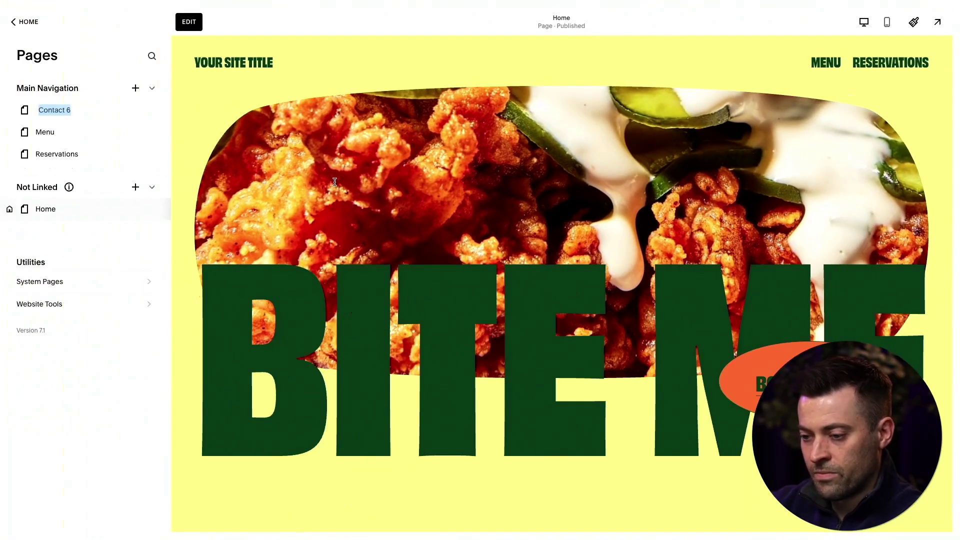
key("End")
key("BackSpace")
key("BackSpace")
left_click(92, 113)
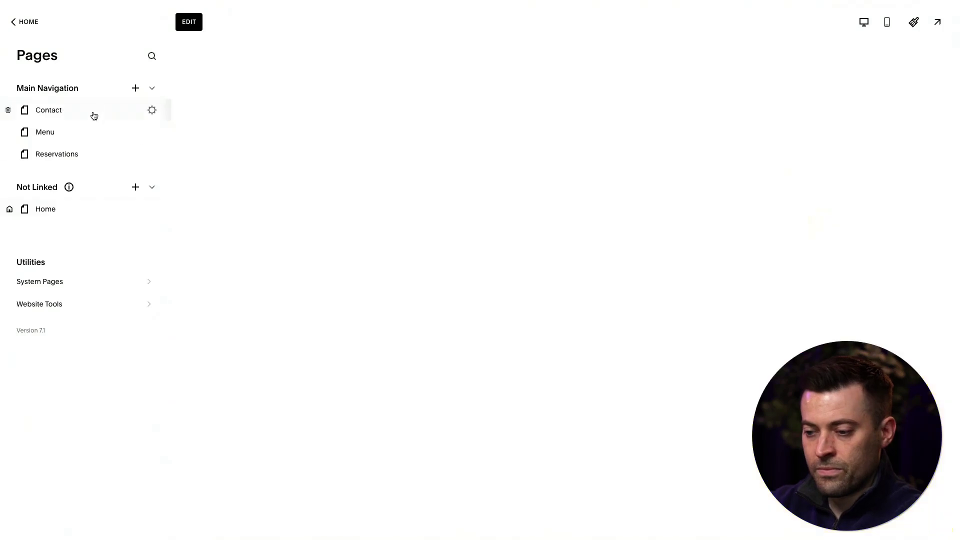
Step: In the contact form block's Edit Form Fields list, start adding a new field
left_click(366, 185)
scroll(630, 215, "down", 5)
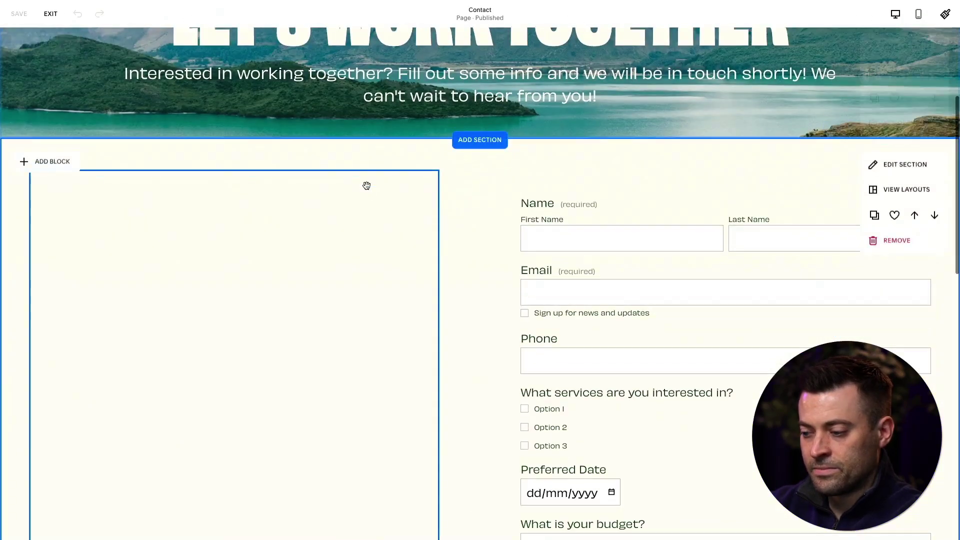
left_click(630, 215)
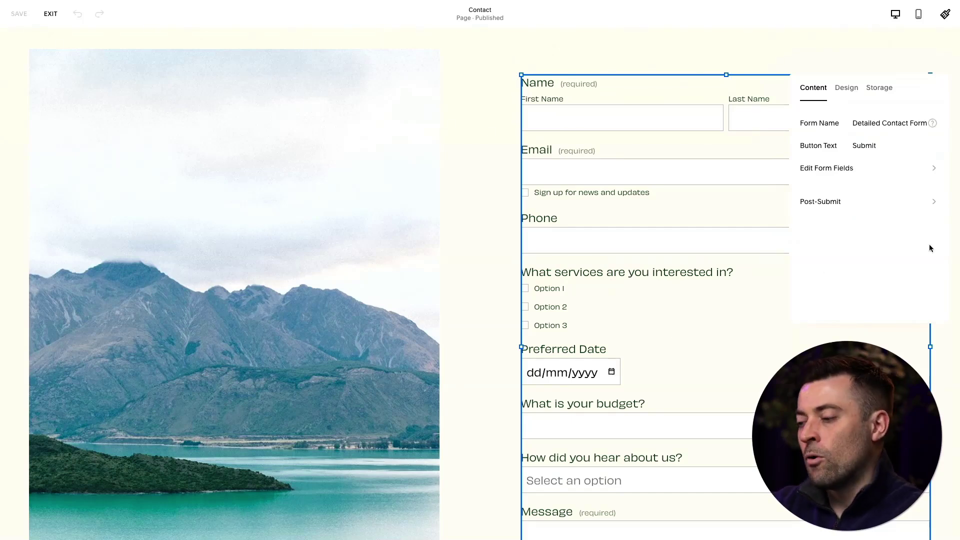
left_click(845, 172)
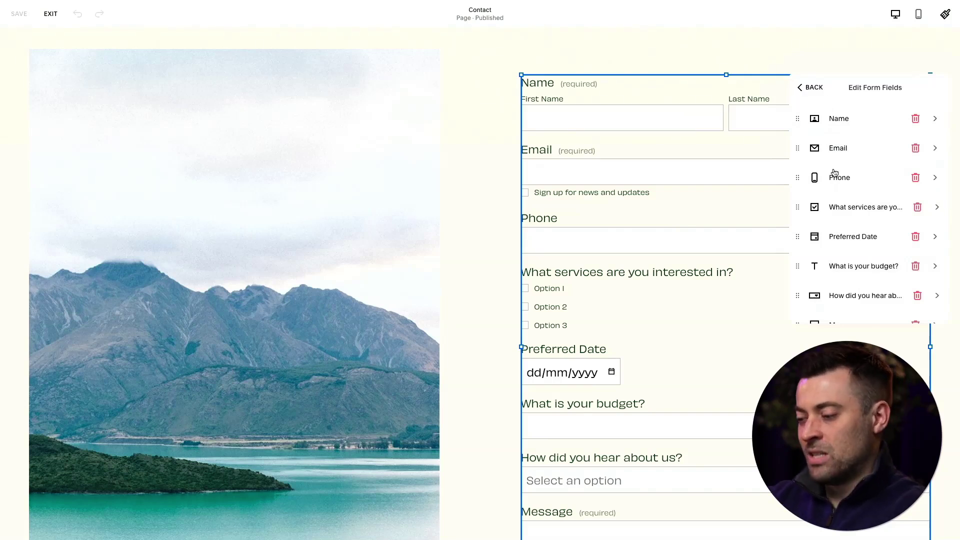
scroll(834, 172, "down", 2)
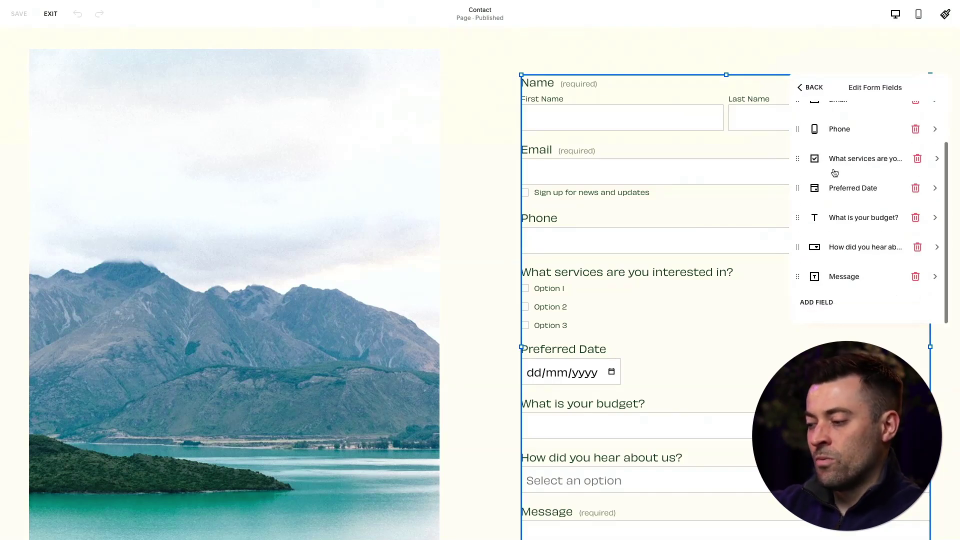
left_click(833, 302)
scroll(862, 254, "down", 1)
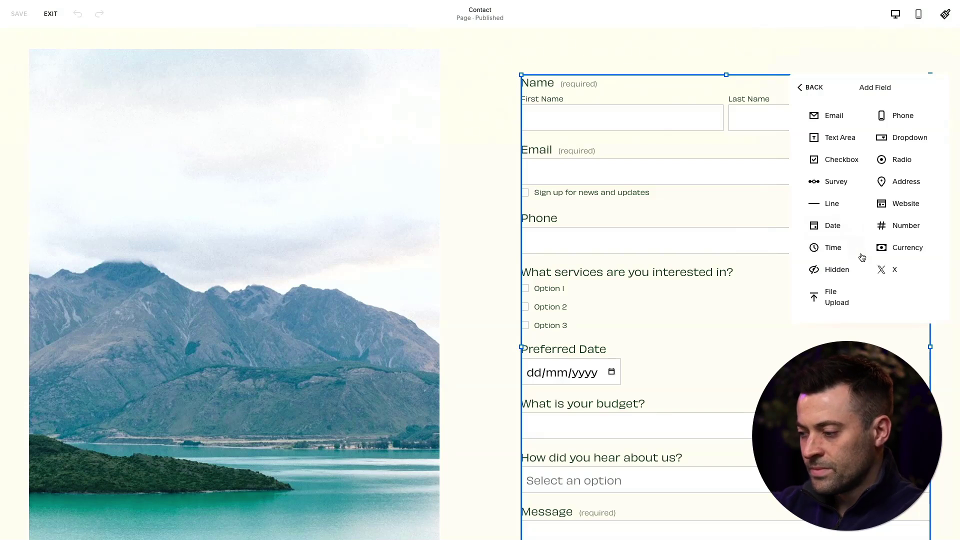
scroll(862, 257, "up", 1)
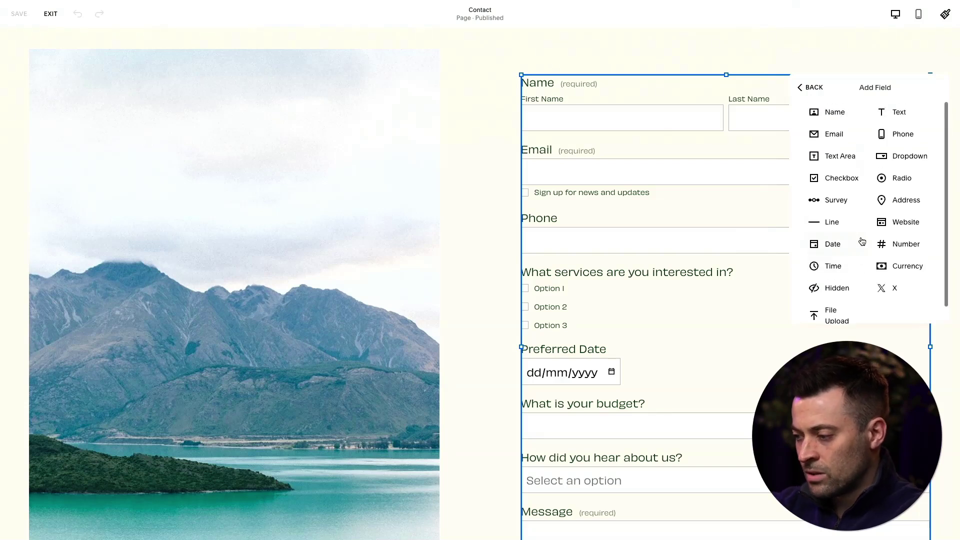
Step: Add a Dropdown field labelled 'Conditional question' and make it required
left_click(897, 158)
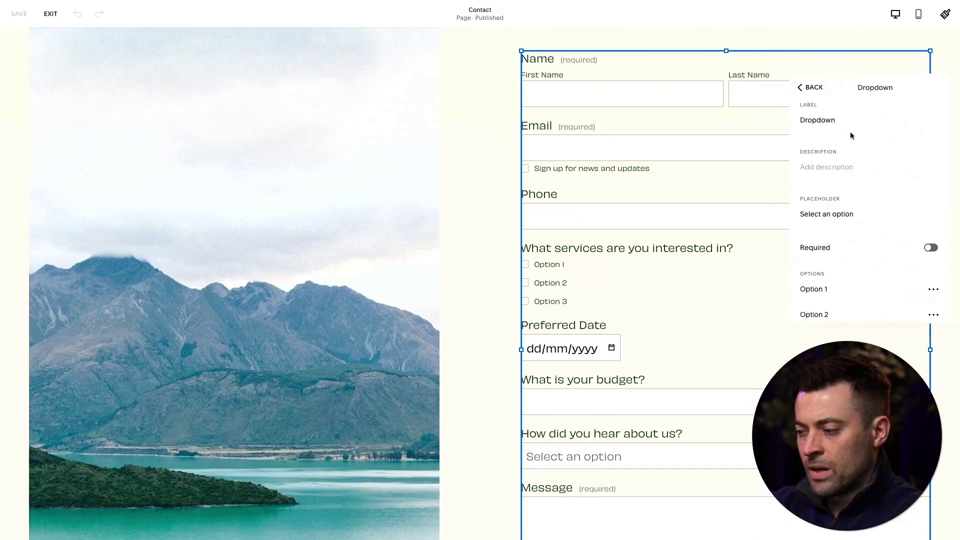
left_click(848, 125)
double_click(849, 126)
type("Condit")
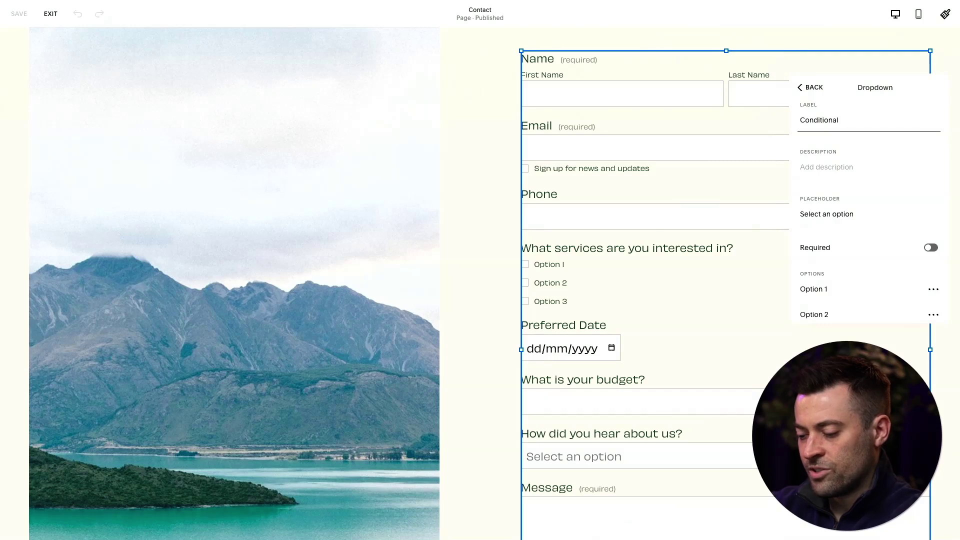
type("ional question")
left_click(853, 254)
scroll(863, 220, "down", 2)
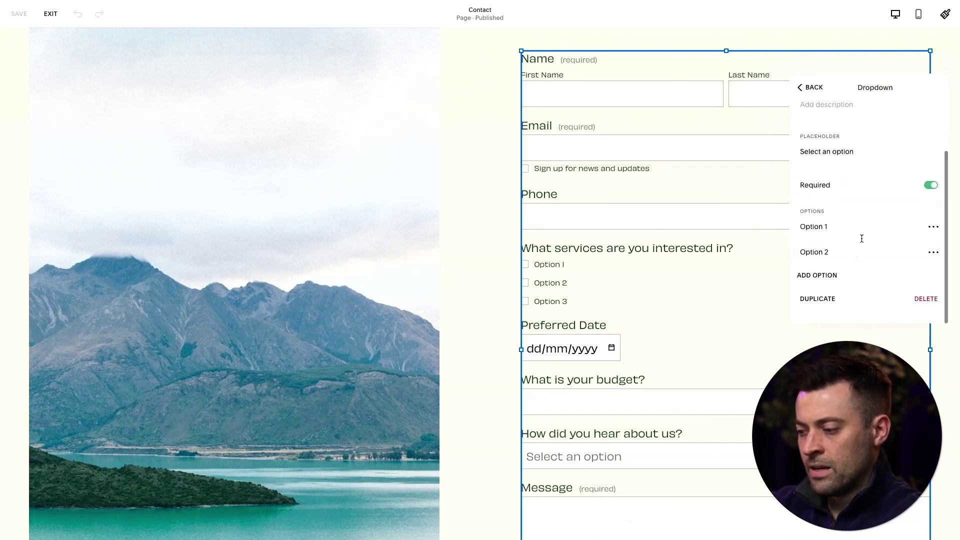
Step: Rename the dropdown options to Yes and No and add a third option, Other
left_click(826, 252)
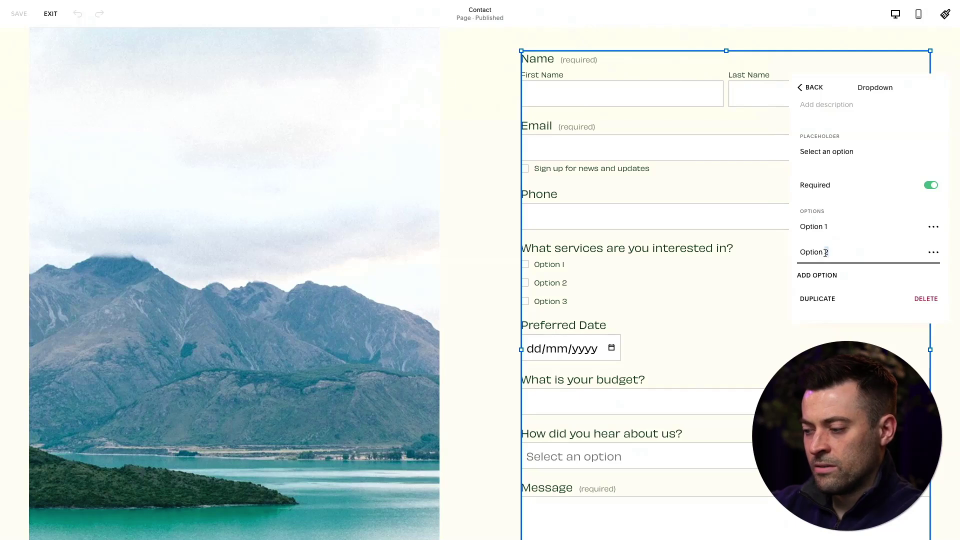
triple_click(833, 227)
type("Yes")
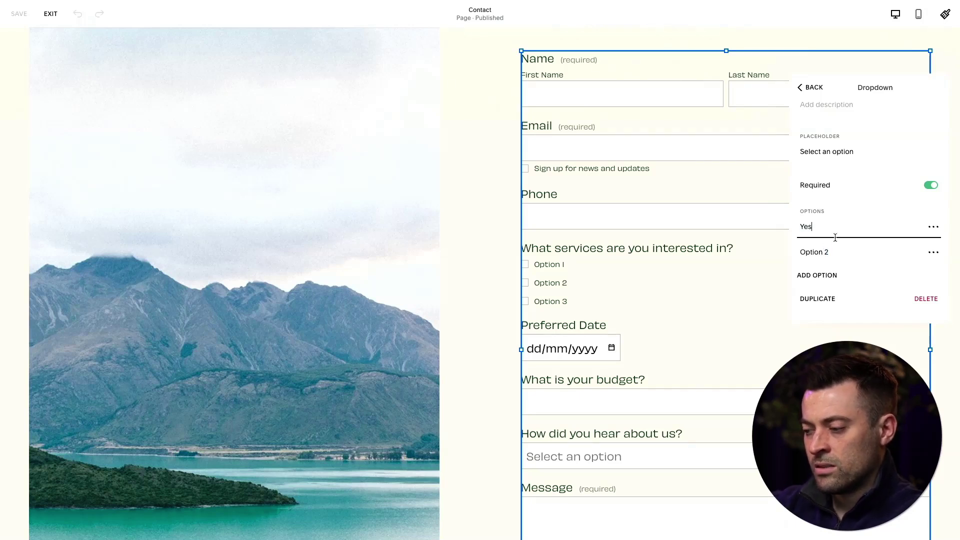
left_click(831, 250)
triple_click(831, 251)
type("No")
left_click(826, 273)
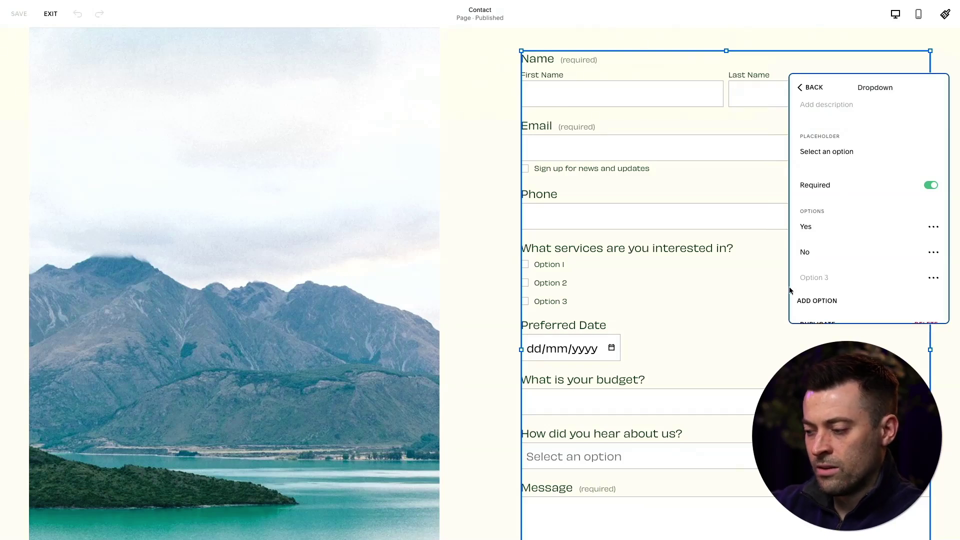
left_click(809, 277)
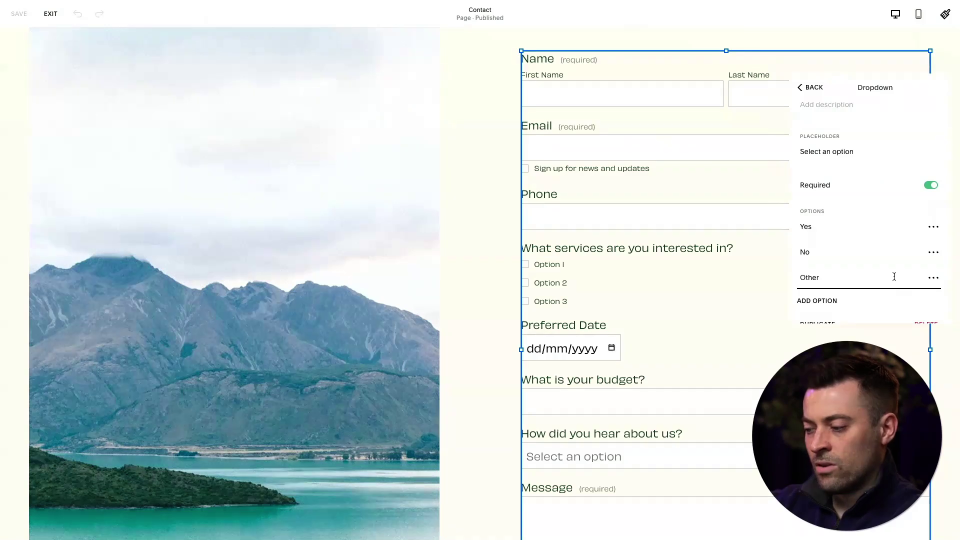
type("Other")
scroll(894, 277, "down", 1)
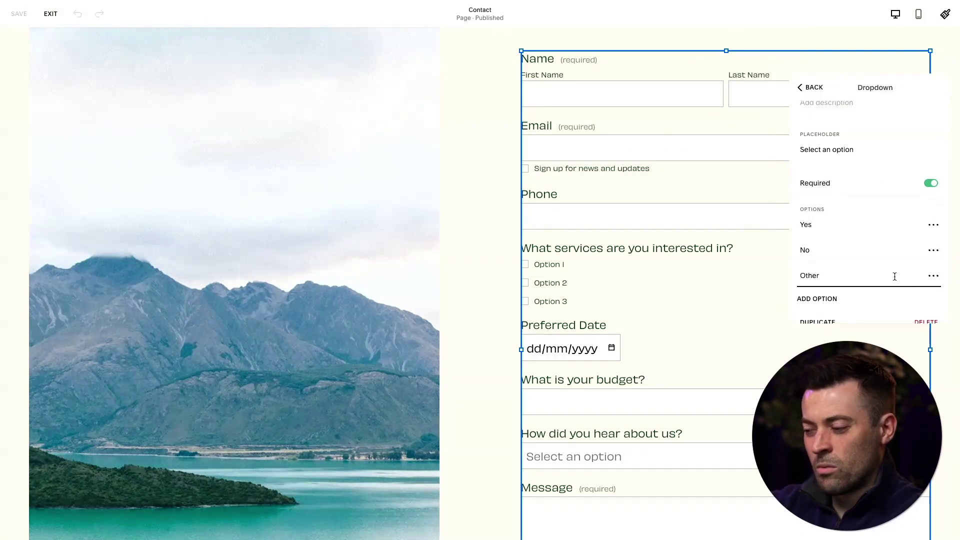
Step: Give the Other option a Text follow-up labelled 'If' with description 'If other, please deacrcribe below'
left_click(933, 276)
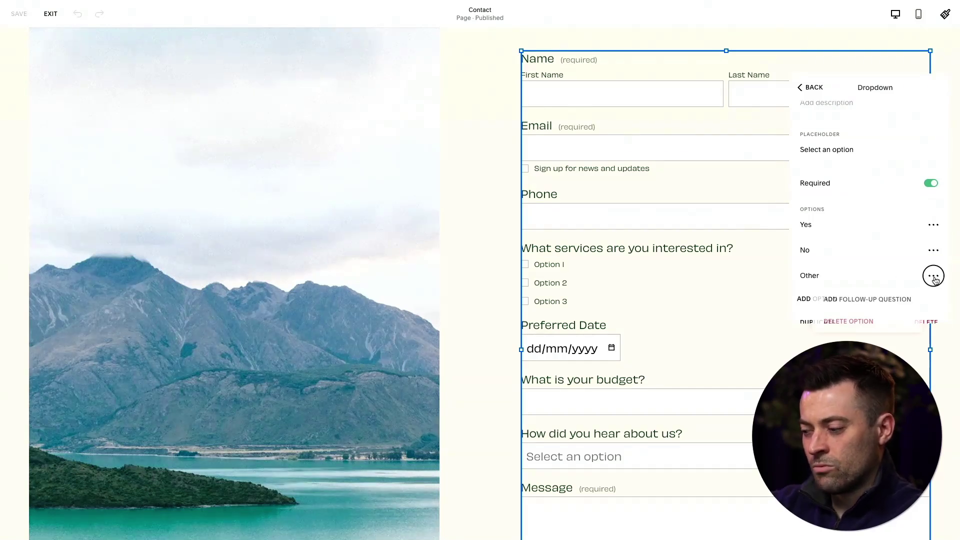
left_click(890, 300)
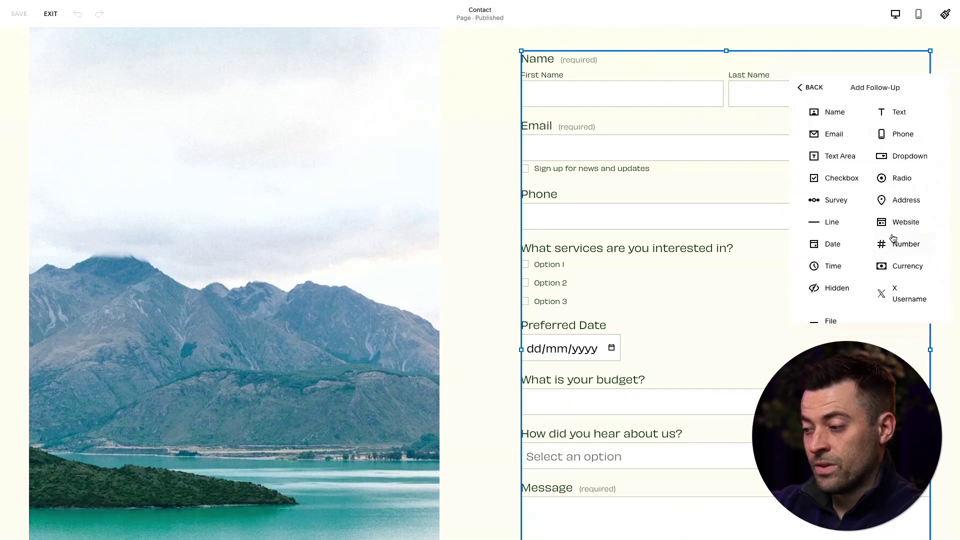
left_click(884, 120)
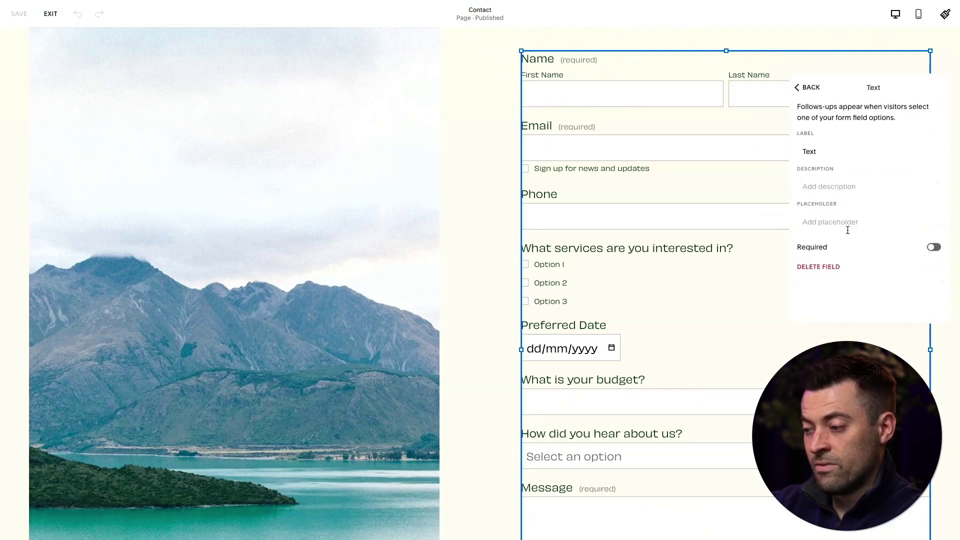
left_click(850, 148)
type("If other")
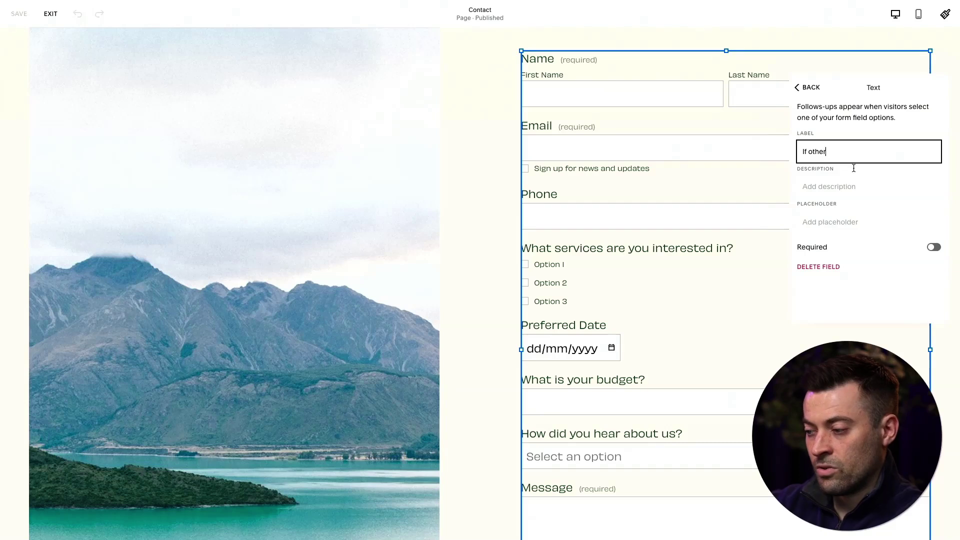
left_click(842, 180)
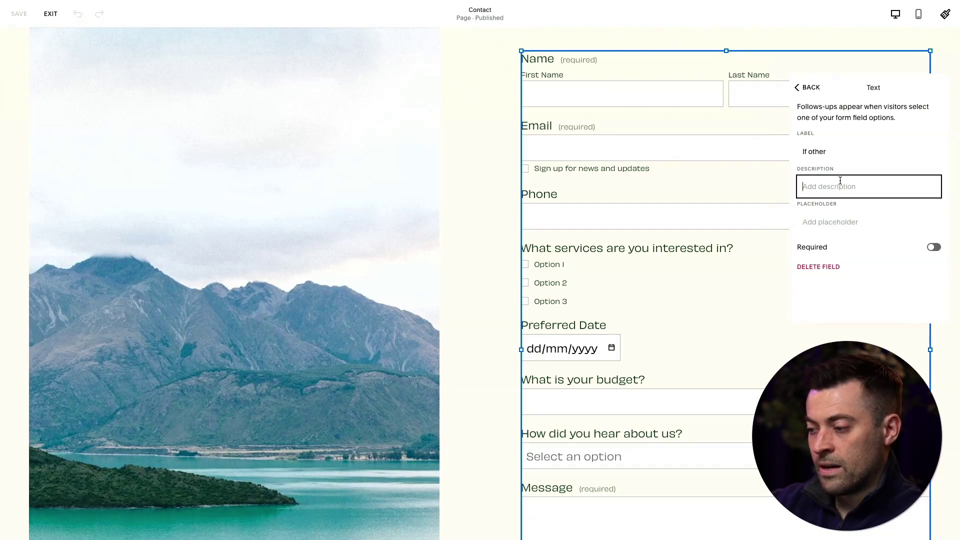
type("If other, p")
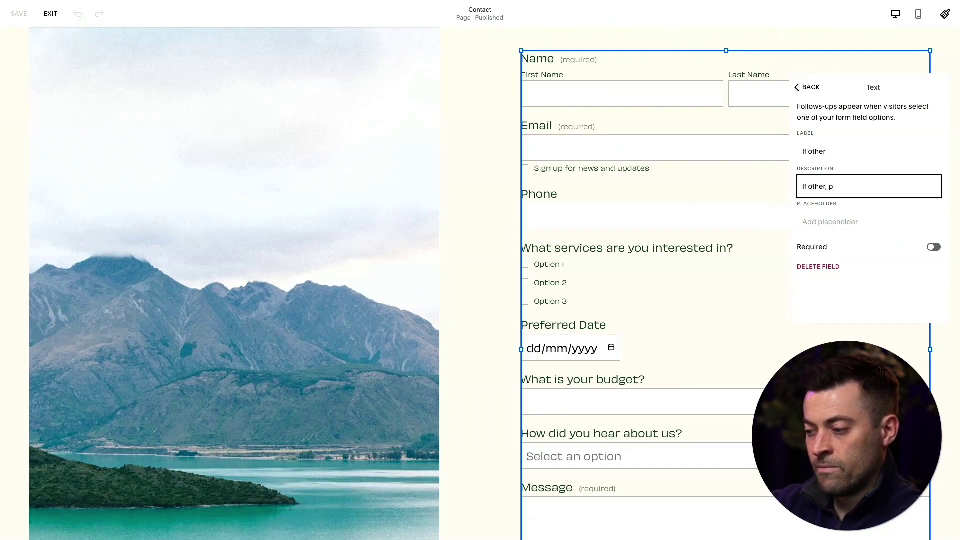
type("lease deac")
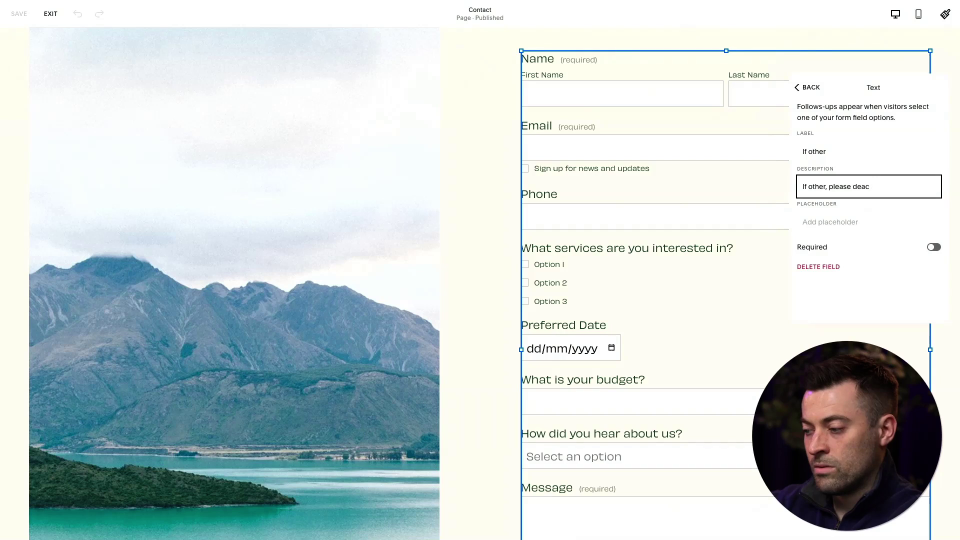
type("rcribe below")
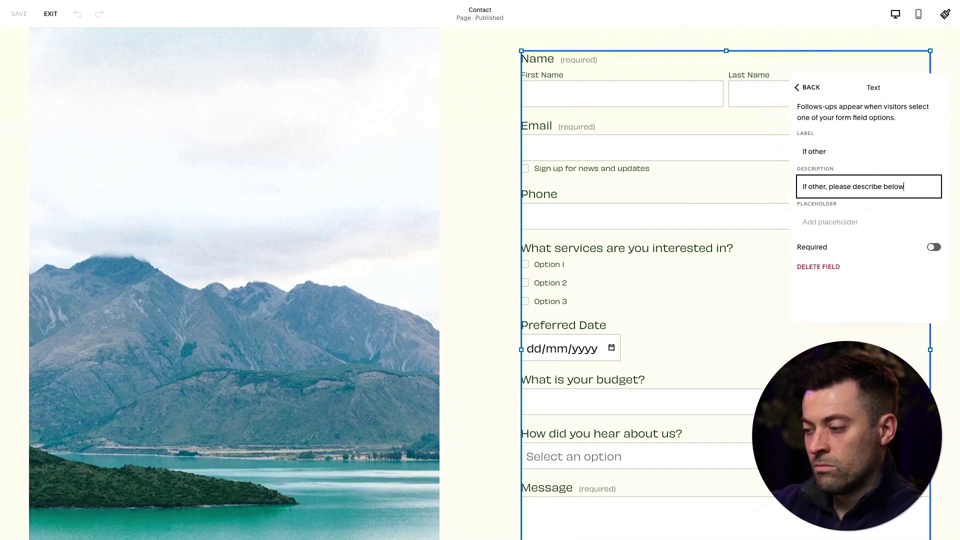
Step: Set the follow-up placeholder to 'Describe your condition-al logic' and make it required
left_click(843, 218)
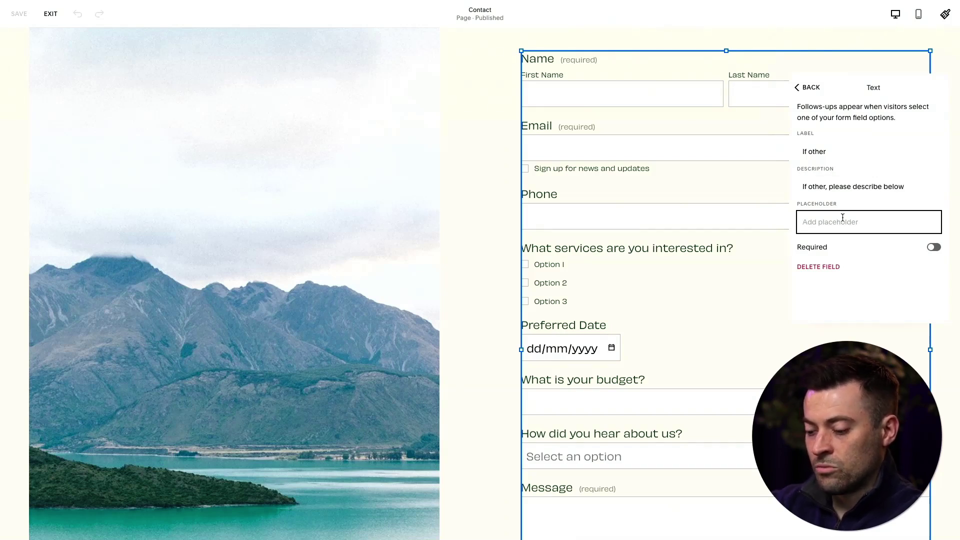
type("Ad")
key("BackSpace")
key("BackSpace")
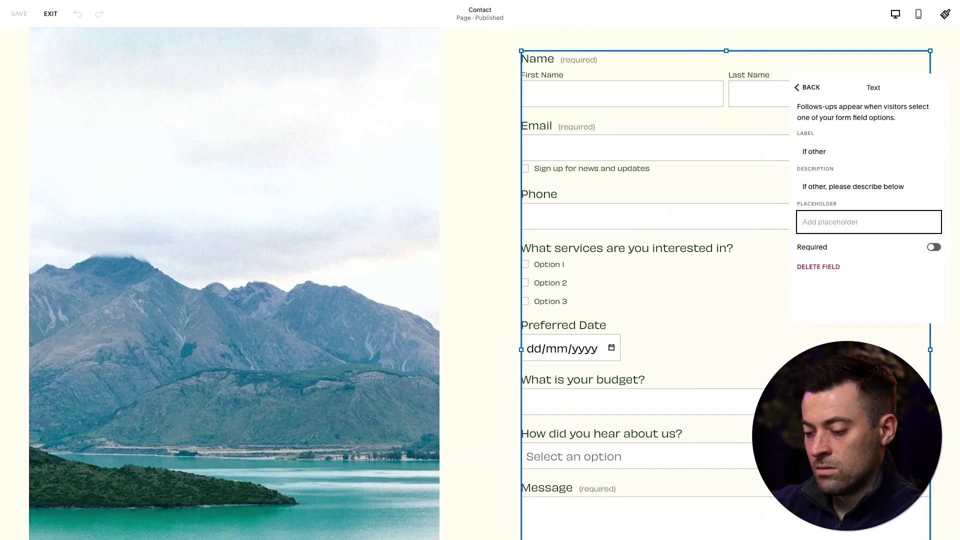
type("Describe your condition-al logic")
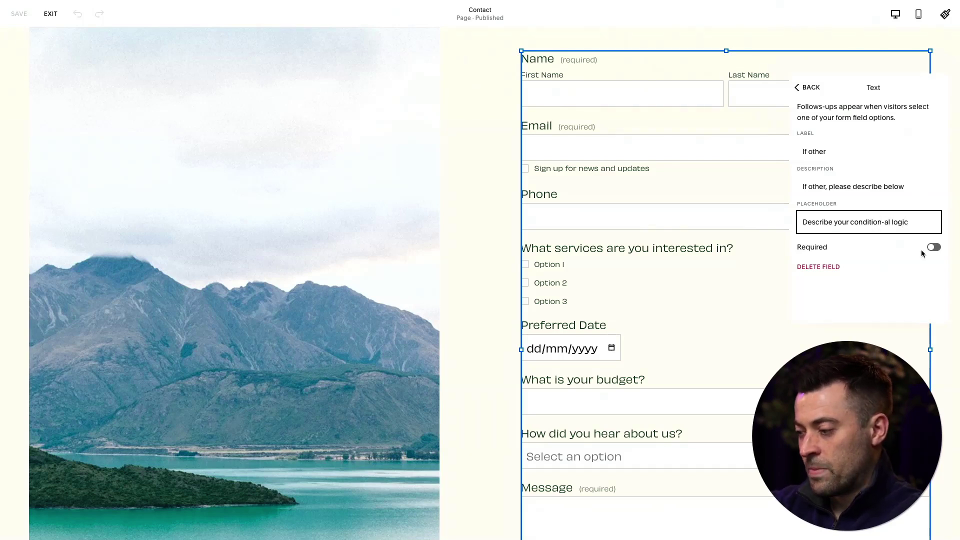
left_click(933, 248)
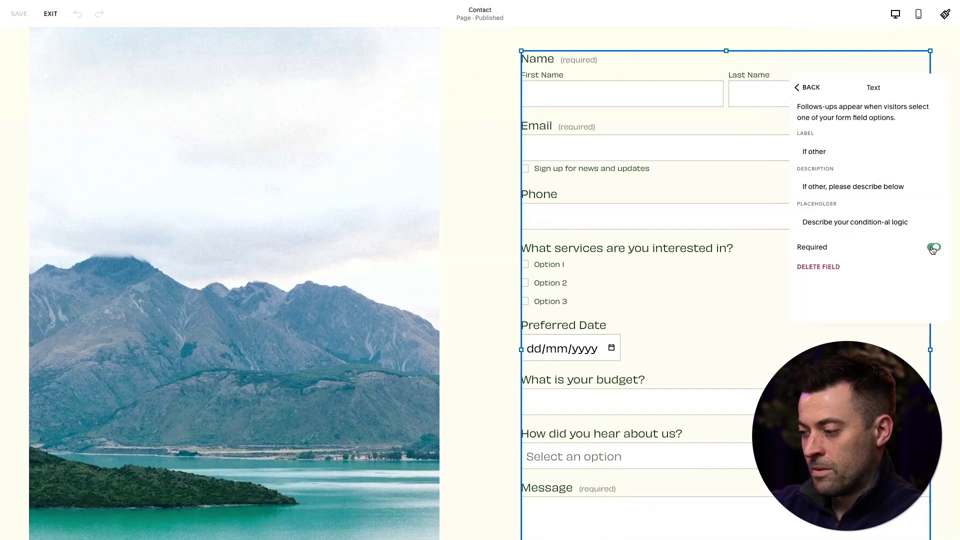
left_click(819, 89)
Step: Close the form settings, exit the editor and preview the Contact page full screen
scroll(697, 235, "down", 5)
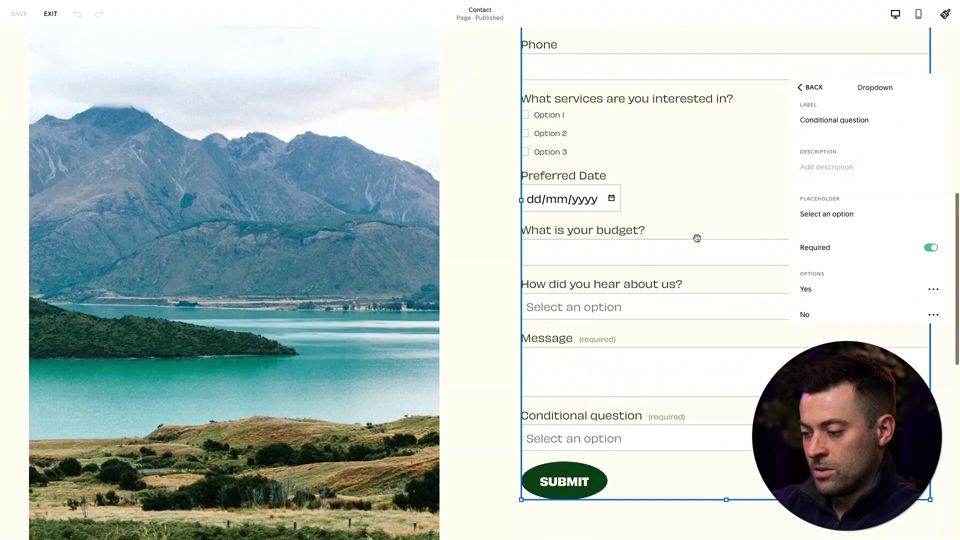
left_click(508, 217)
scroll(508, 217, "up", 4)
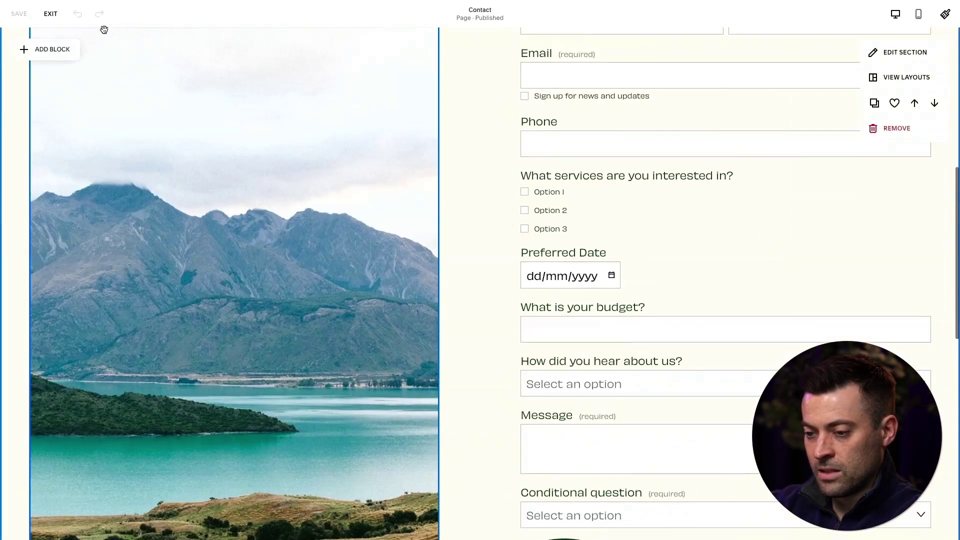
left_click(56, 15)
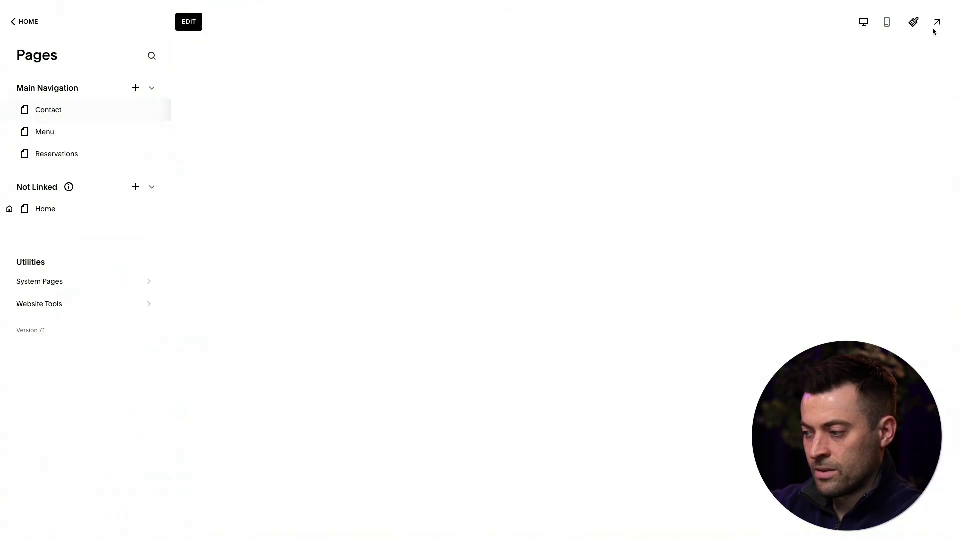
left_click(944, 14)
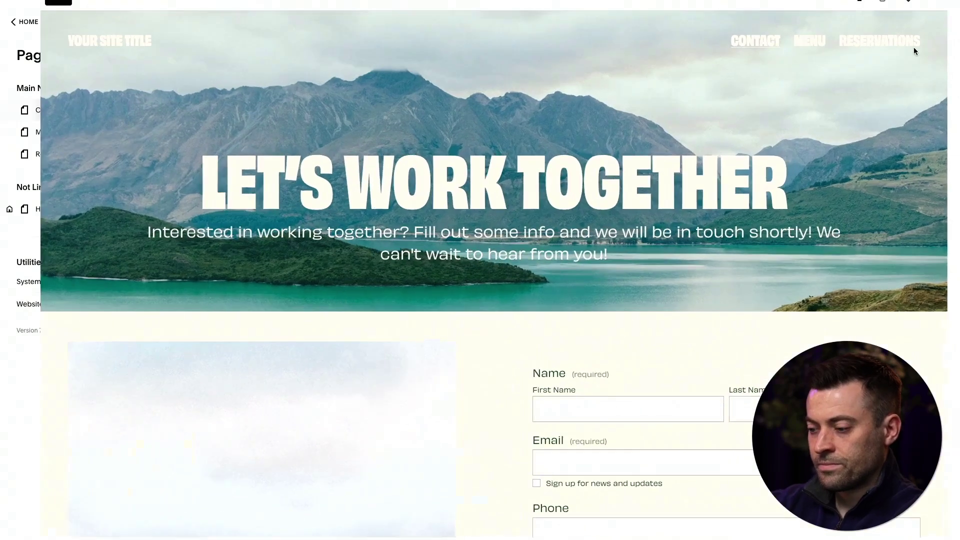
Step: Choose Other under Conditional question and answer 'Cool conditional' in the If other field
scroll(801, 244, "down", 4)
scroll(800, 242, "down", 8)
left_click(679, 286)
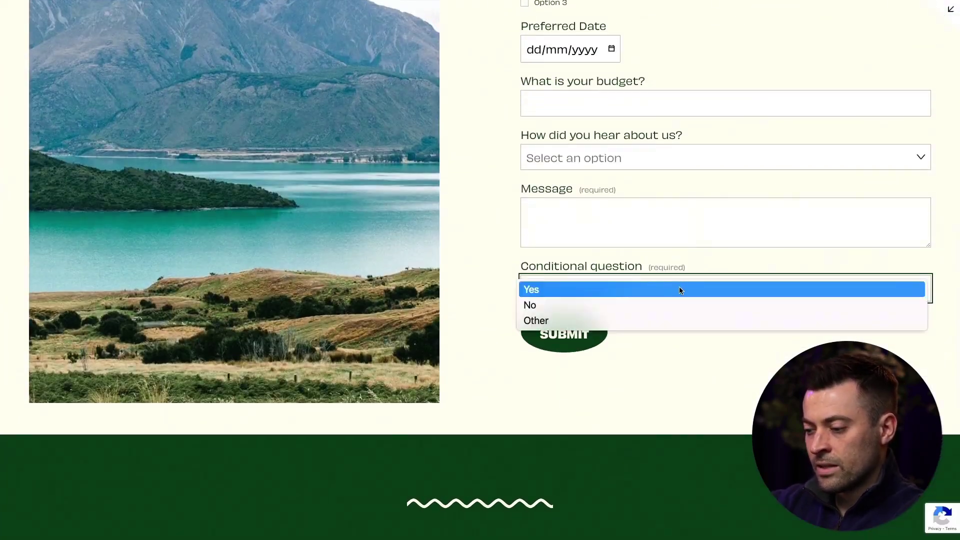
left_click(634, 319)
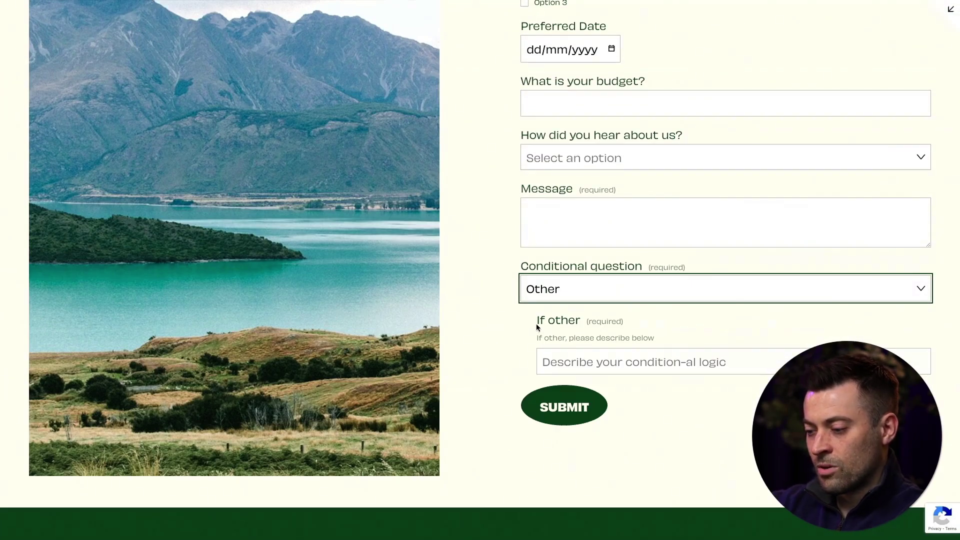
key("Tab")
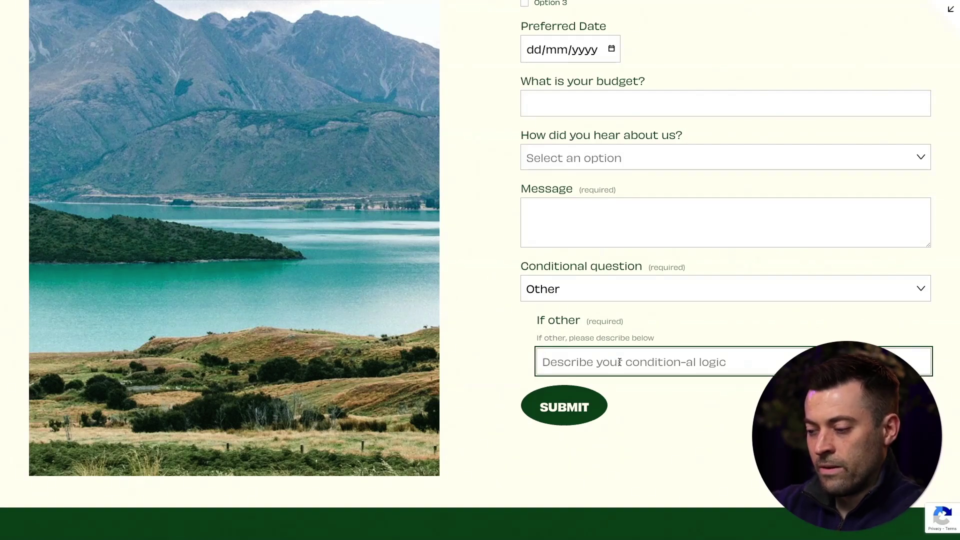
type("Cool donditional")
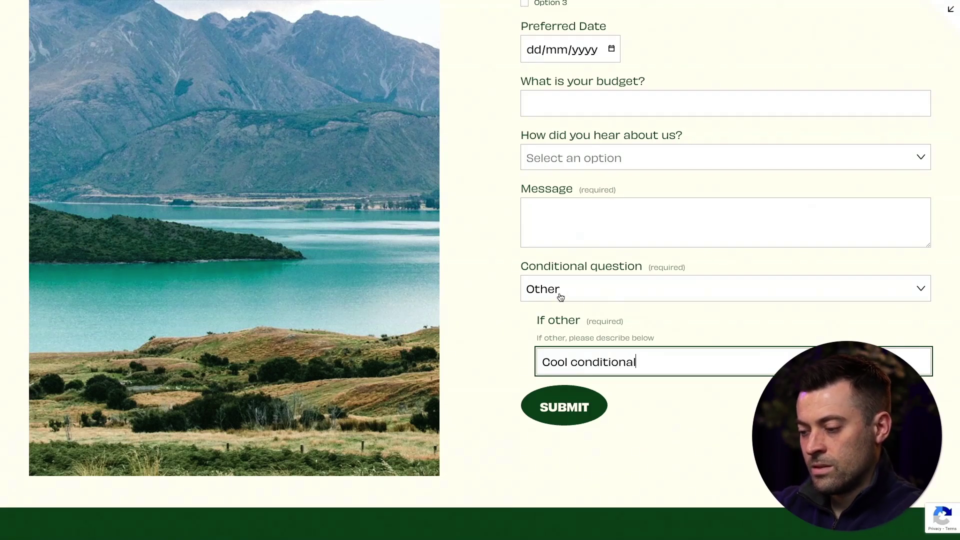
left_click(483, 275)
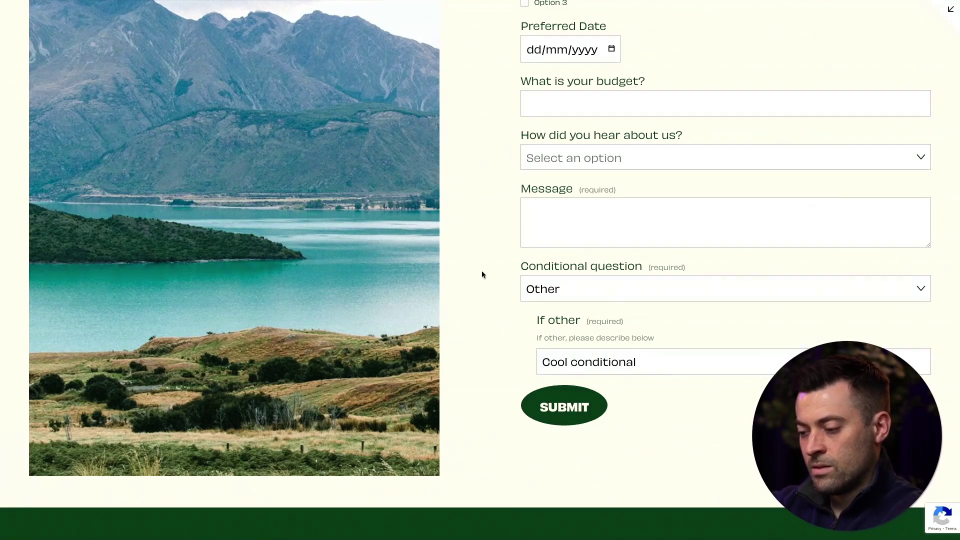
Step: Switch the answer to No, Yes, then Other to confirm the follow-up hides and returns
scroll(625, 380, "up", 1)
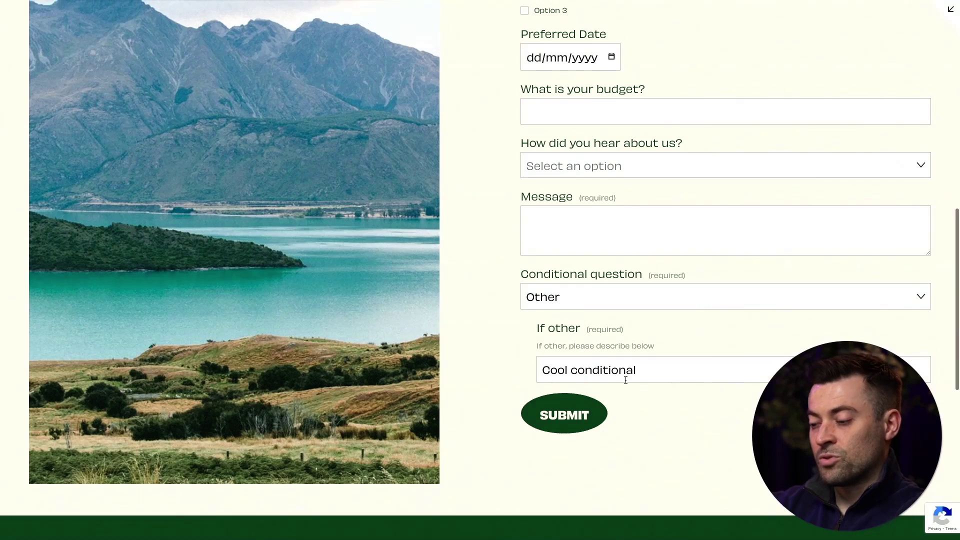
left_click(681, 300)
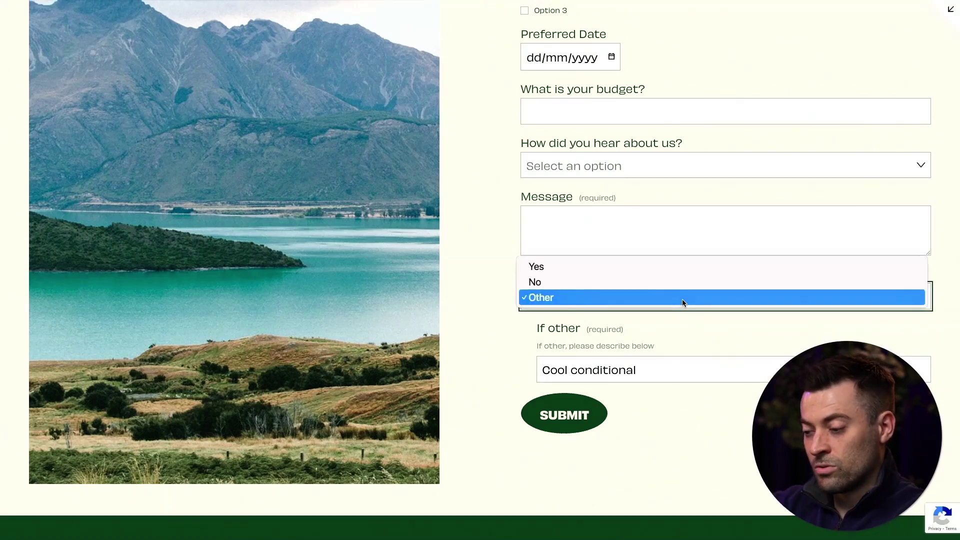
left_click(646, 281)
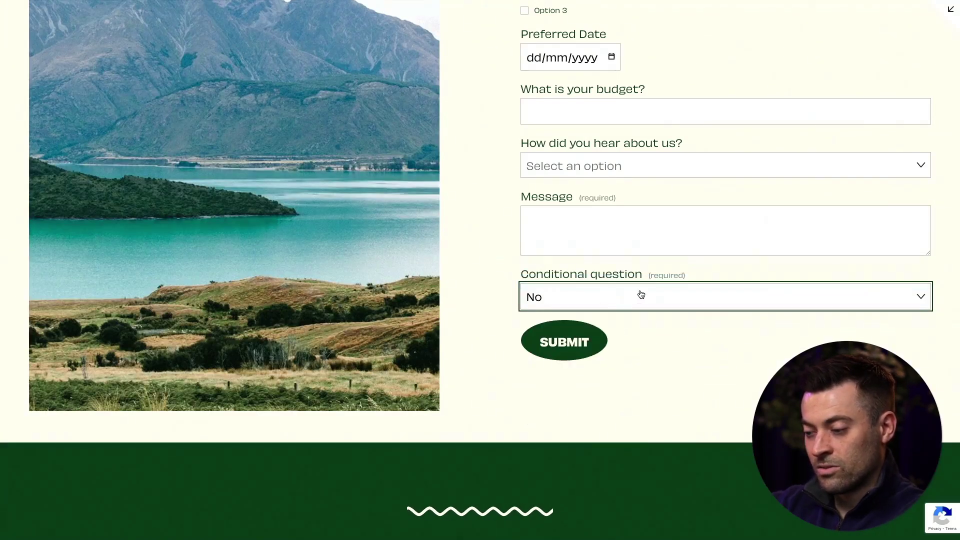
left_click(638, 294)
left_click(622, 280)
left_click(619, 296)
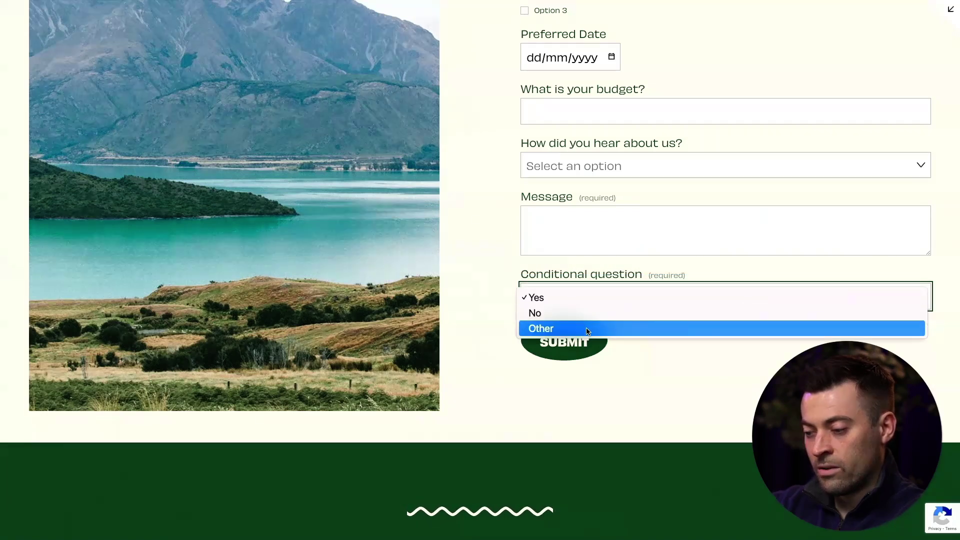
left_click(603, 328)
triple_click(627, 370)
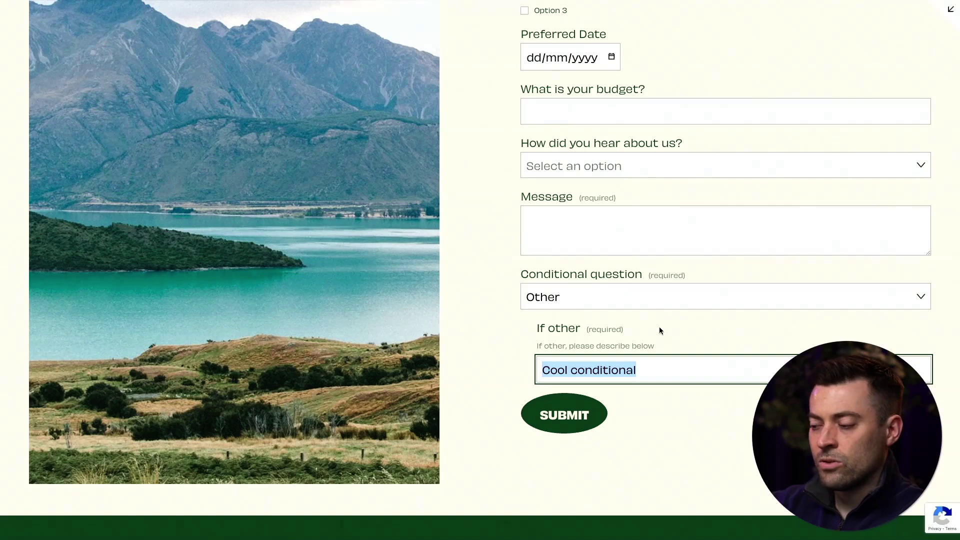
key("Escape")
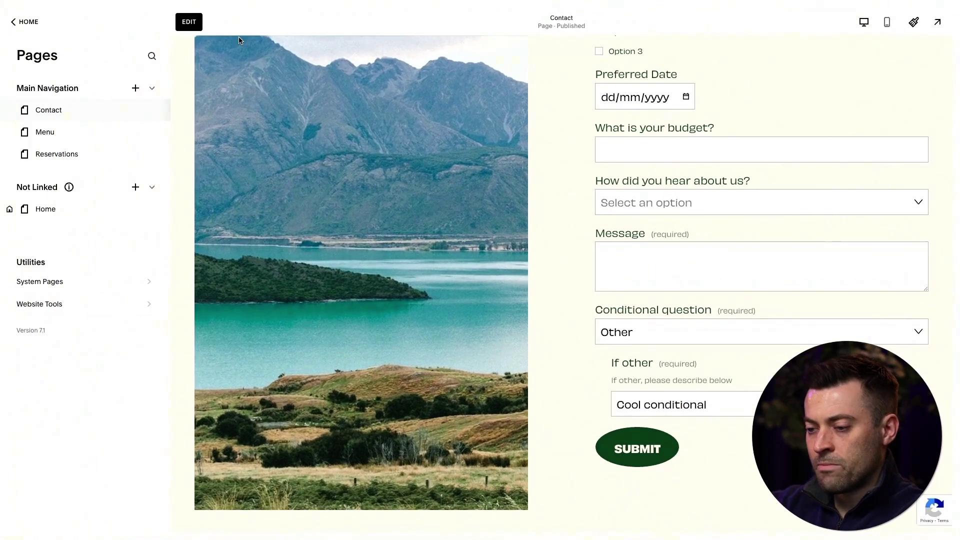
Step: Back in the editor, reopen the Conditional question field and its Other option details
left_click(111, 3)
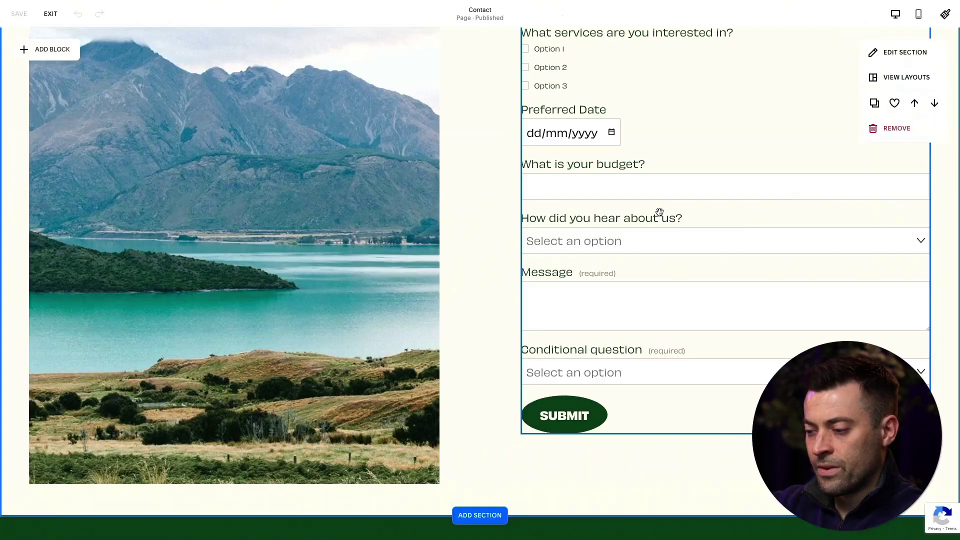
left_click(660, 212)
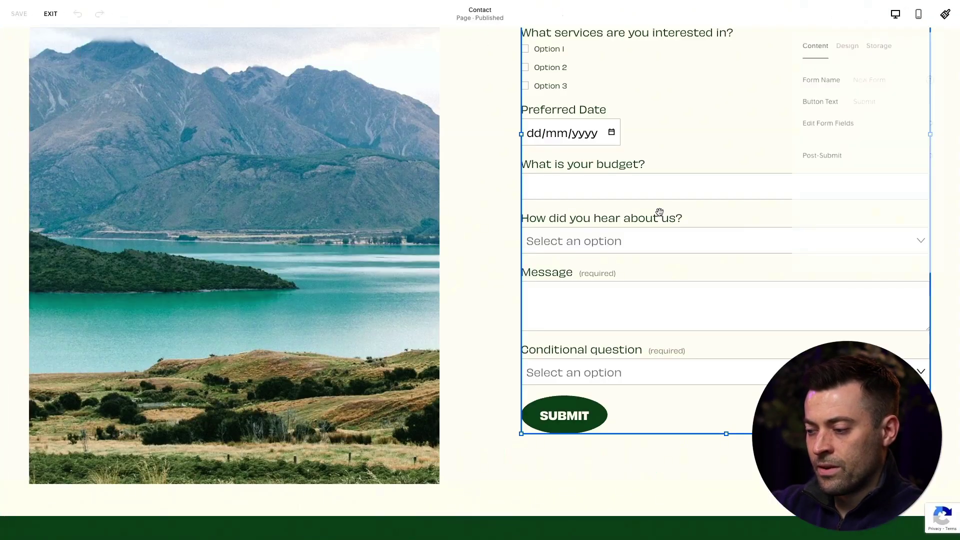
left_click(852, 122)
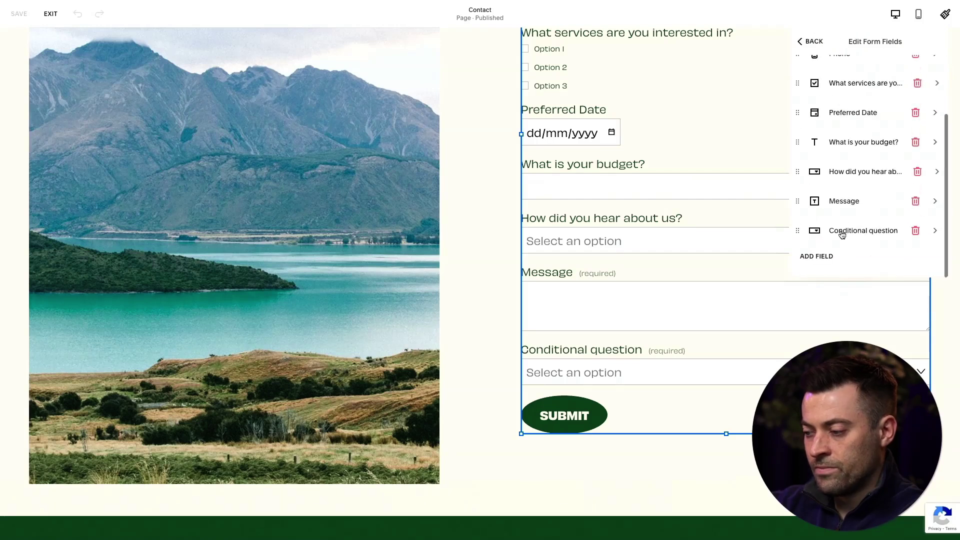
left_click(842, 233)
scroll(870, 230, "down", 3)
left_click(842, 215)
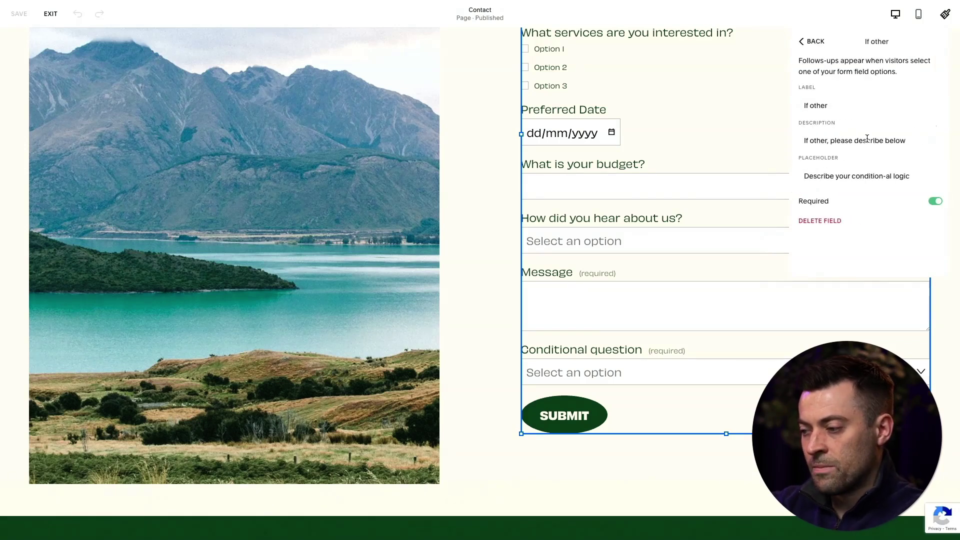
left_click(814, 45)
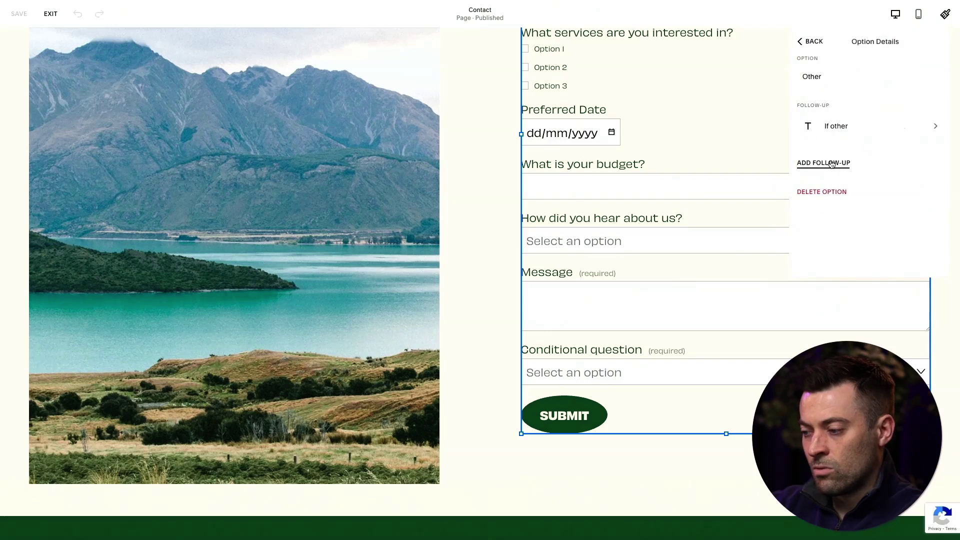
Step: Add a required Phone follow-up with country picker, described 'Leave your number for a call'
left_click(830, 163)
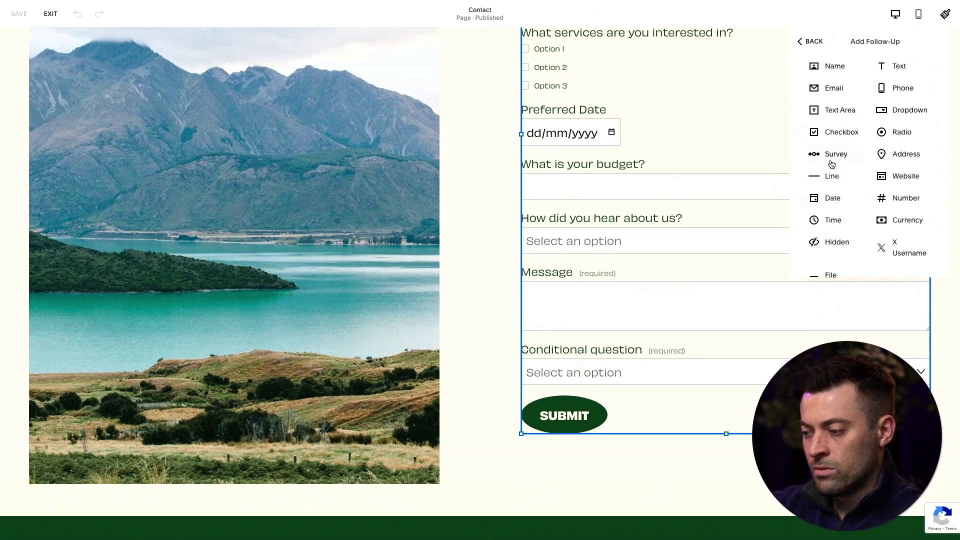
left_click(903, 89)
left_click(931, 165)
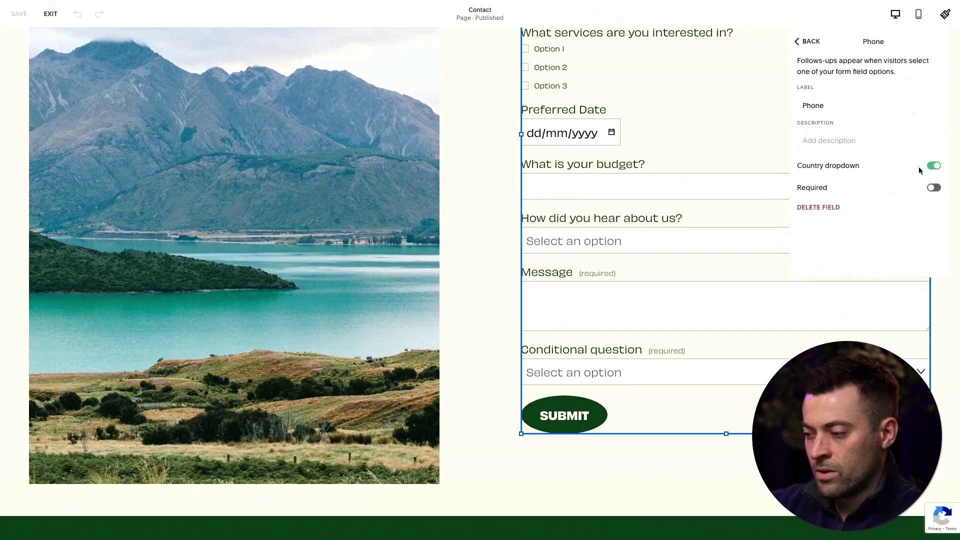
left_click(933, 187)
left_click(839, 103)
left_click(827, 135)
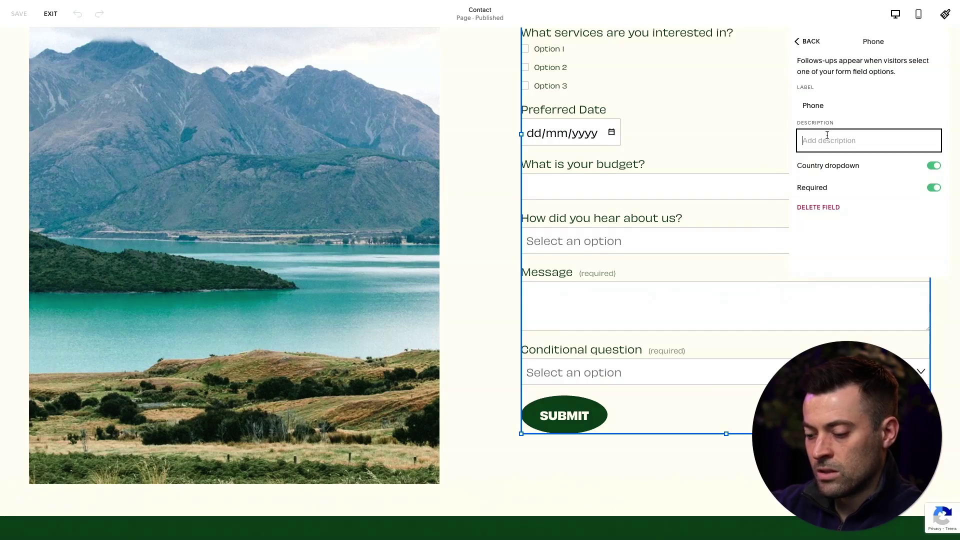
type("ca")
key("BackSpace")
key("BackSpace")
type("L")
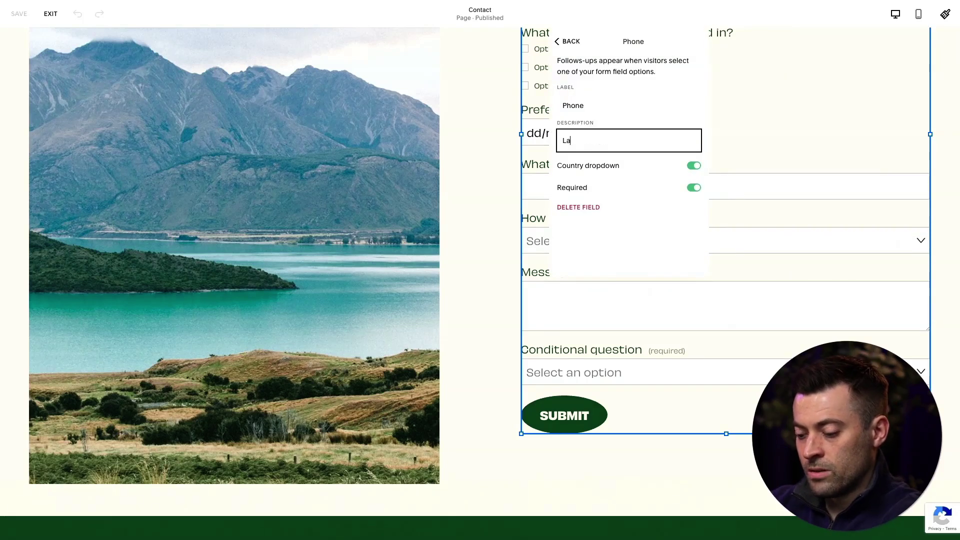
type("eave your number for a call")
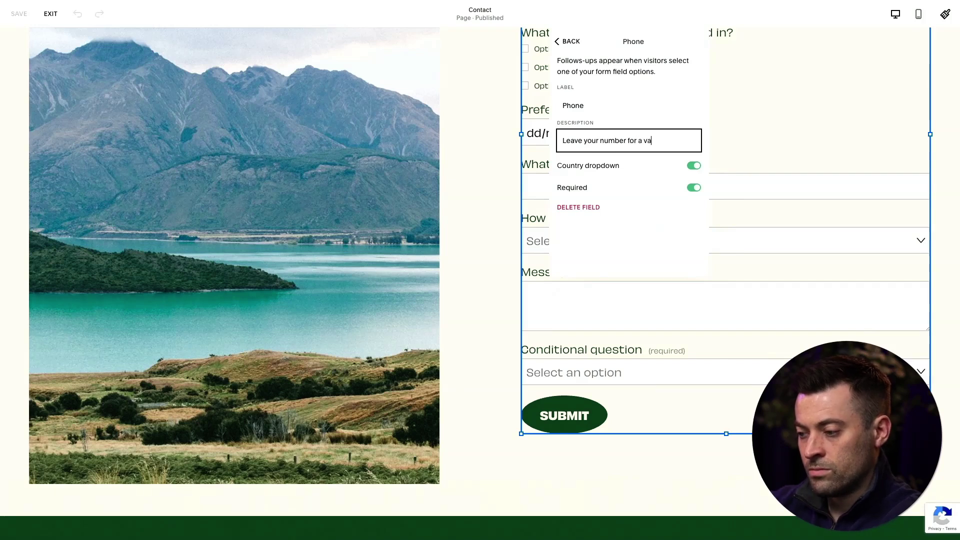
left_click(632, 238)
left_click(573, 49)
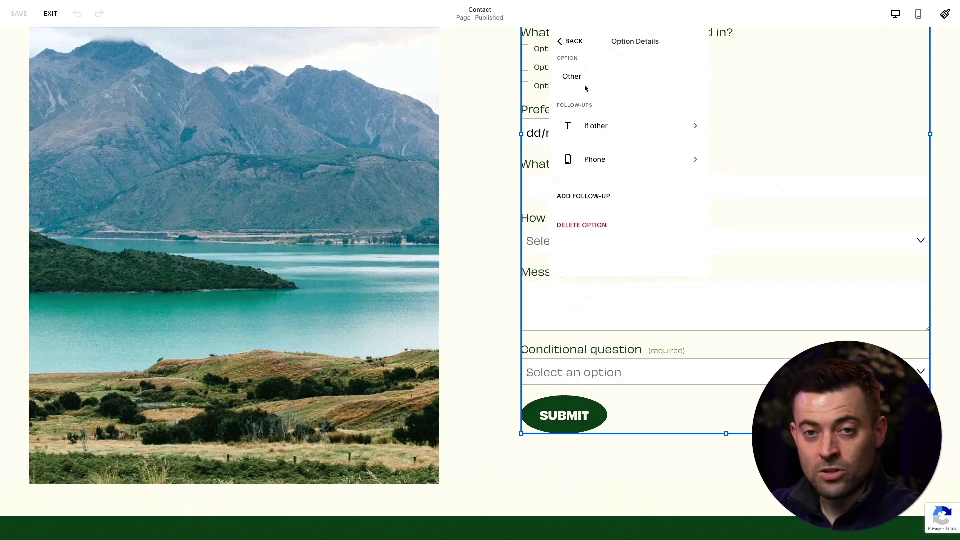
left_click(571, 41)
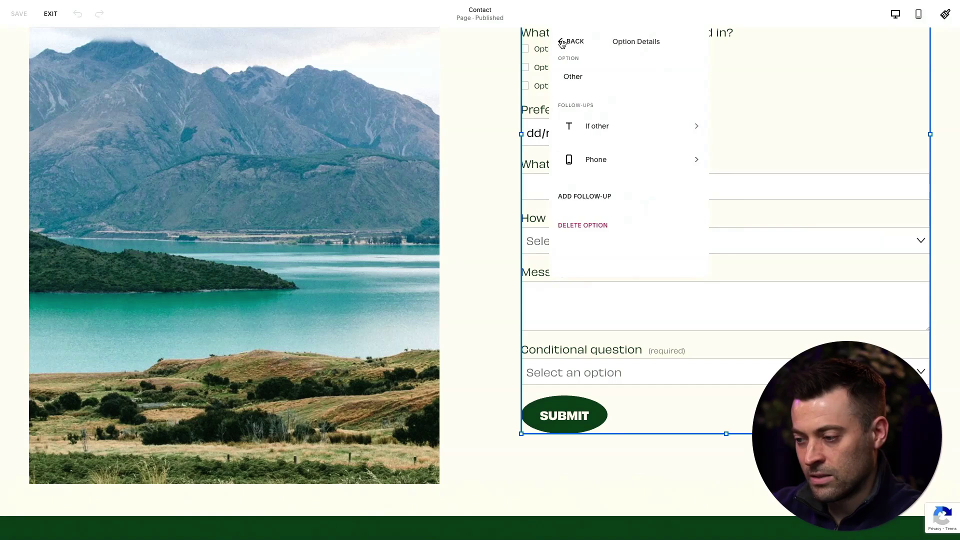
Step: Preview the Contact page full screen and choose Other to show the If other and Phone fields
left_click(52, 15)
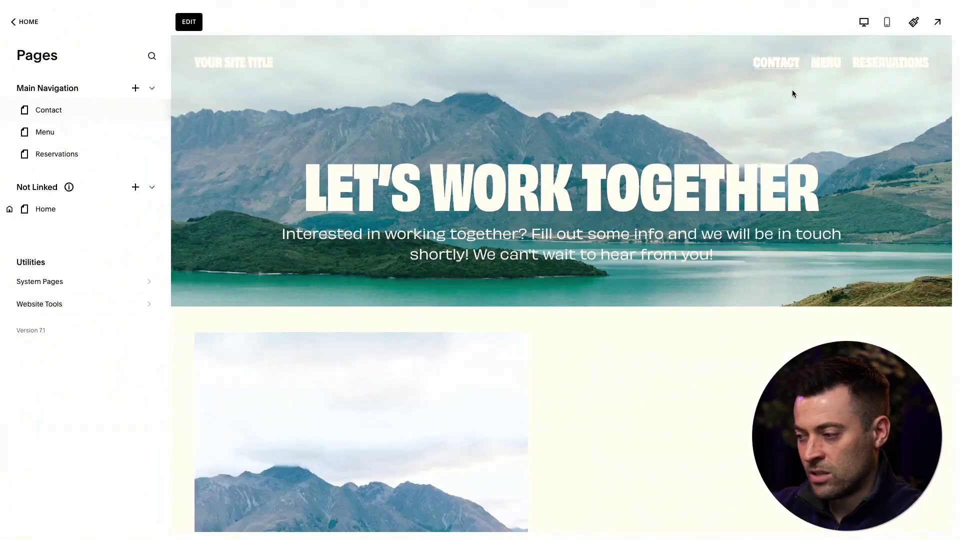
left_click(936, 23)
scroll(829, 202, "down", 15)
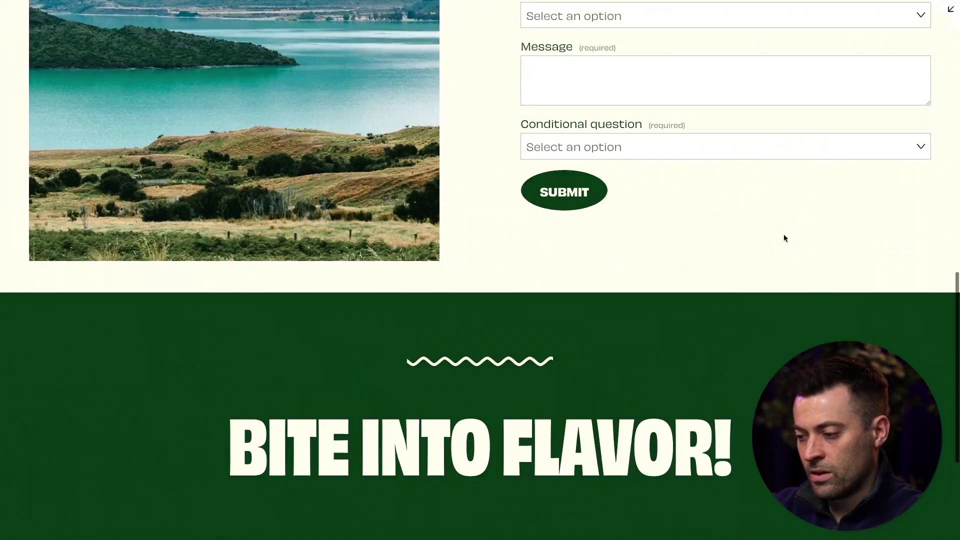
left_click(698, 147)
left_click(637, 173)
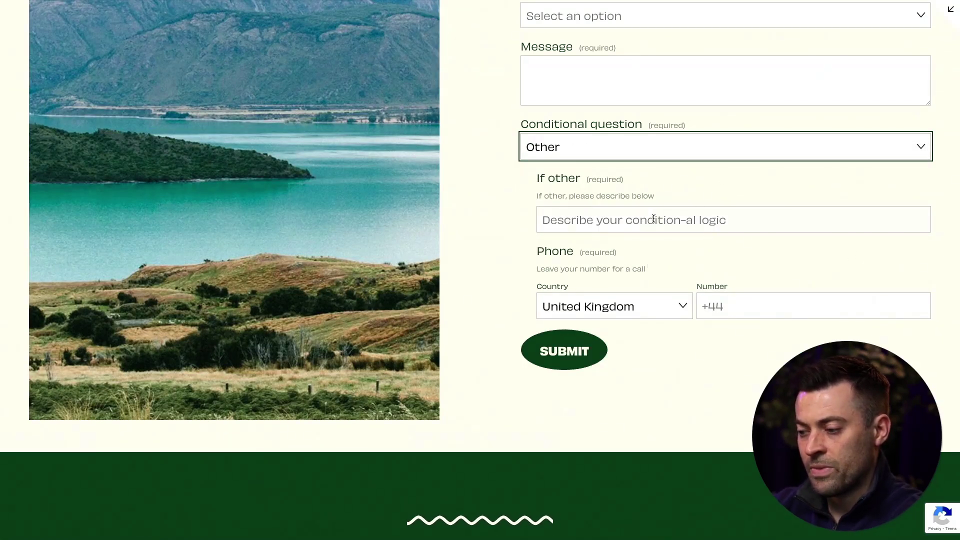
left_click(950, 12)
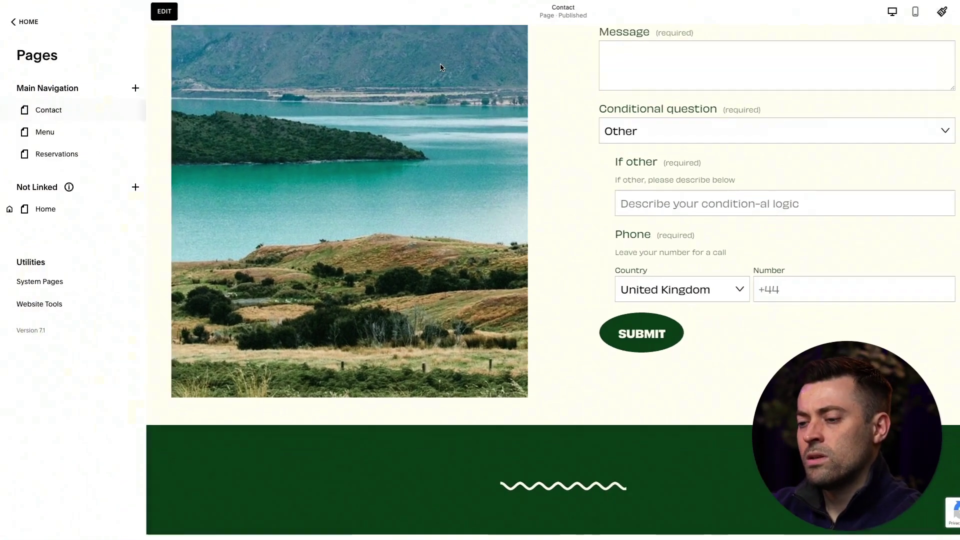
Step: Return to editing and reopen the Conditional question field's settings in the contact form
left_click(189, 21)
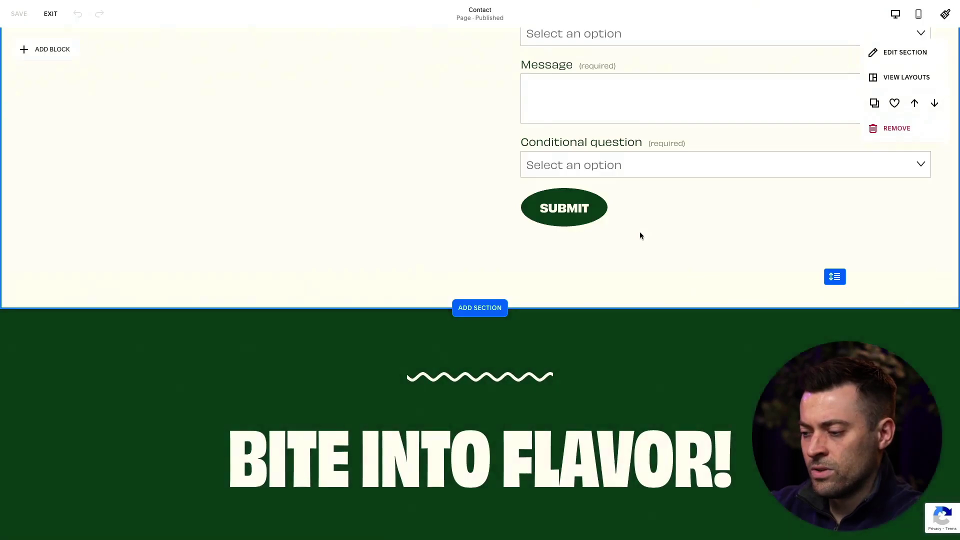
double_click(662, 165)
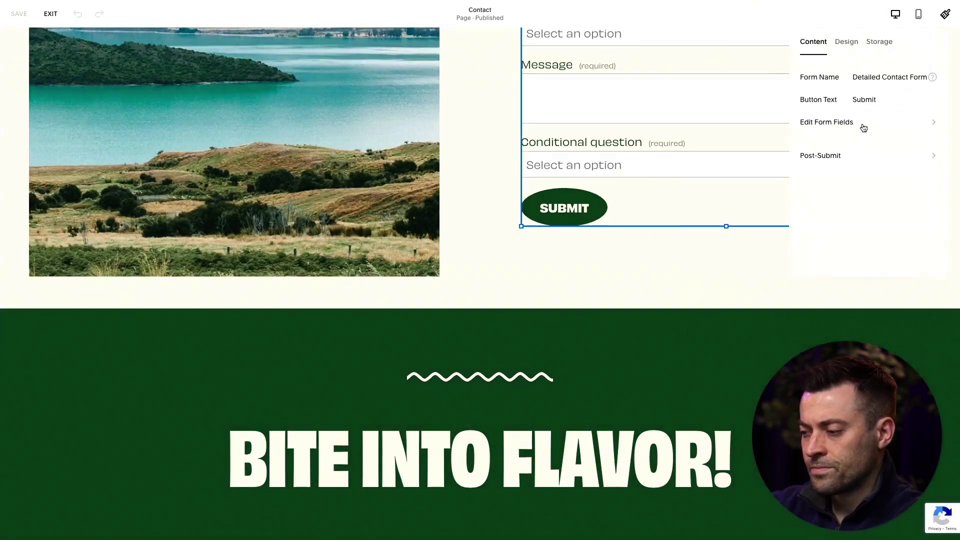
left_click(863, 124)
scroll(860, 216, "down", 2)
left_click(852, 229)
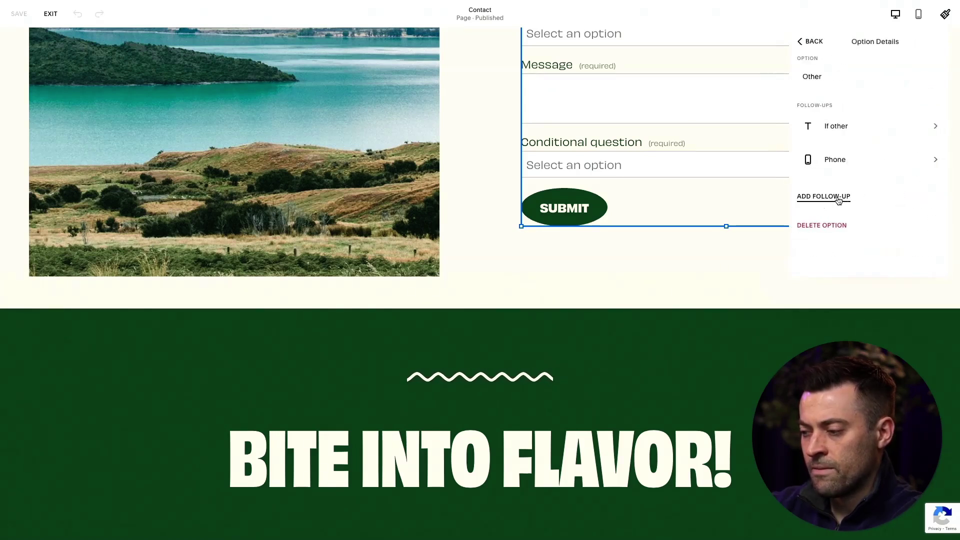
Step: Add a Dropdown follow-up to Other described 'Logic-ception', then exit the editor
left_click(839, 200)
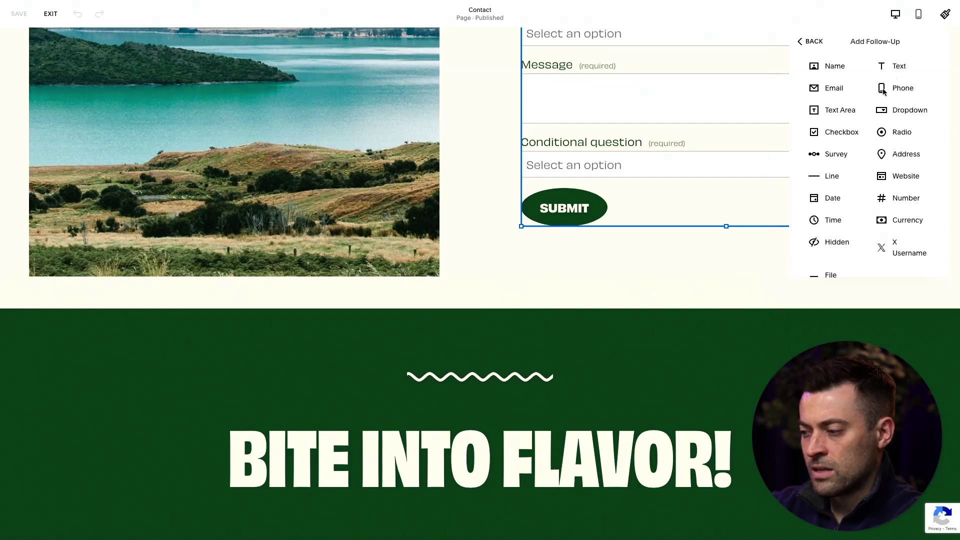
left_click(903, 111)
left_click(885, 138)
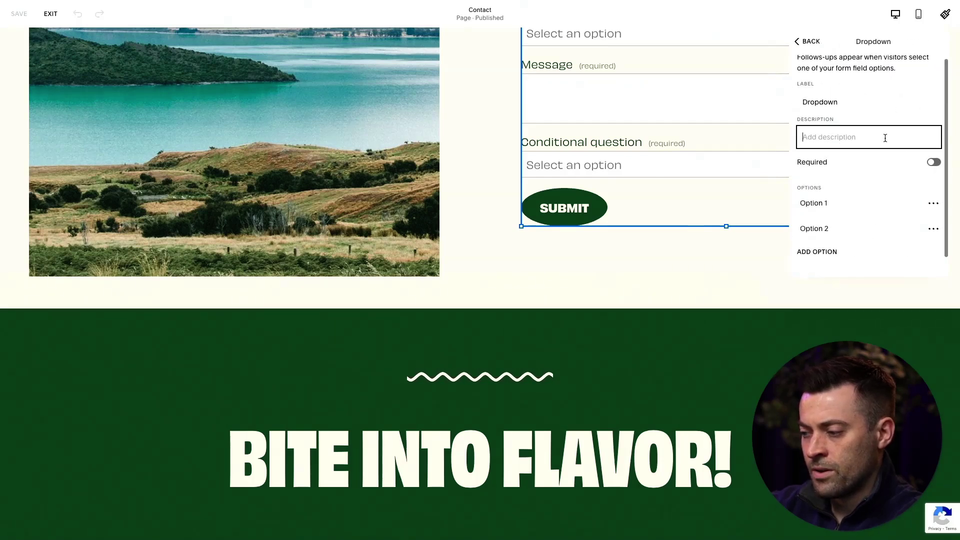
type("Lo")
key("BackSpace")
key("BackSpace")
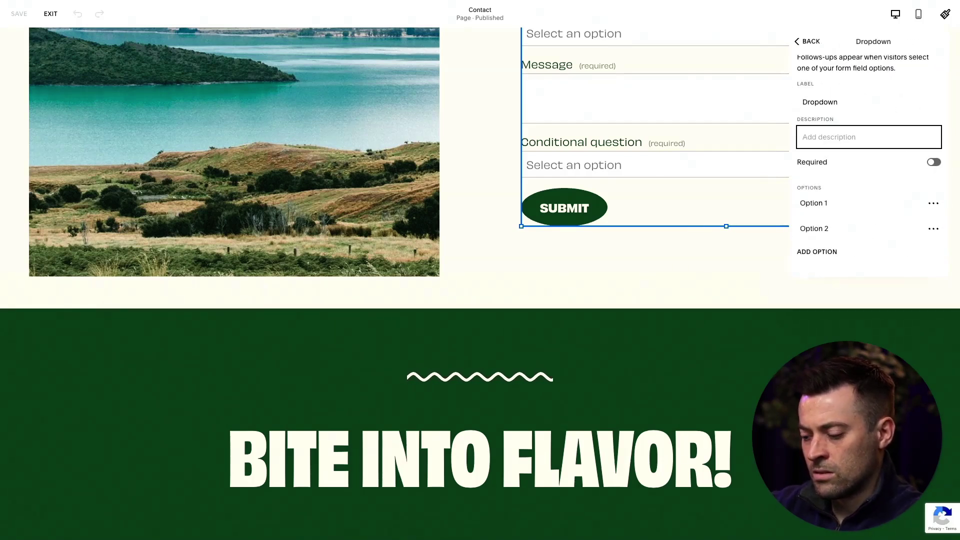
type("Logic-ception")
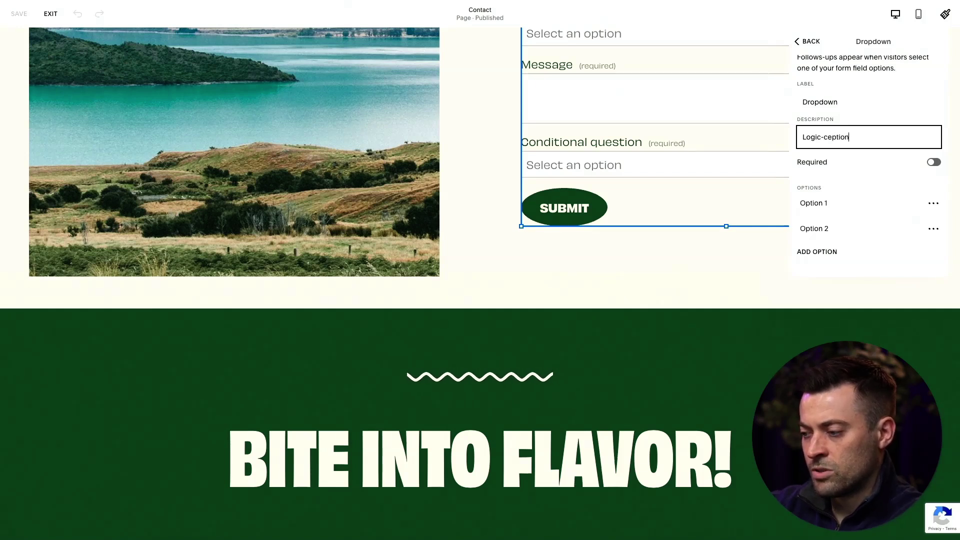
left_click(935, 229)
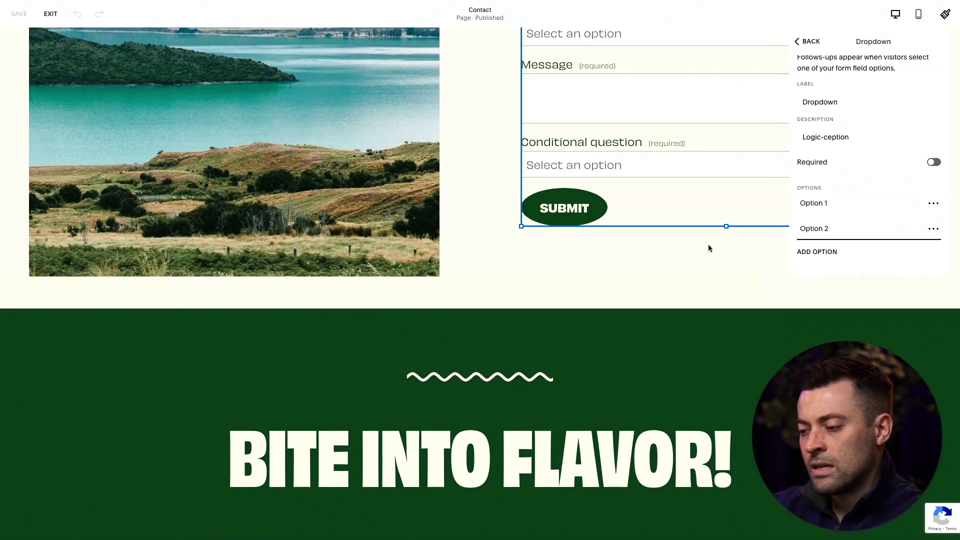
left_click(865, 220)
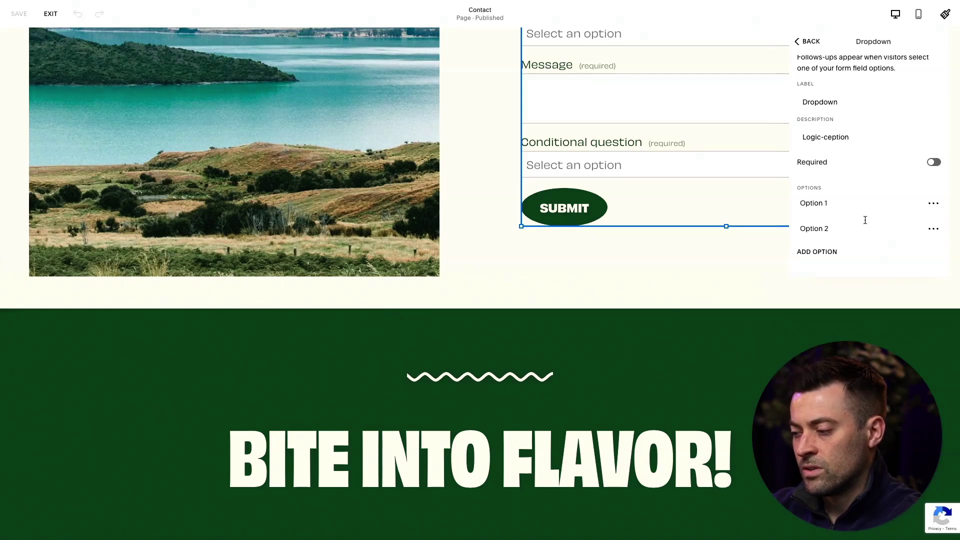
left_click(933, 229)
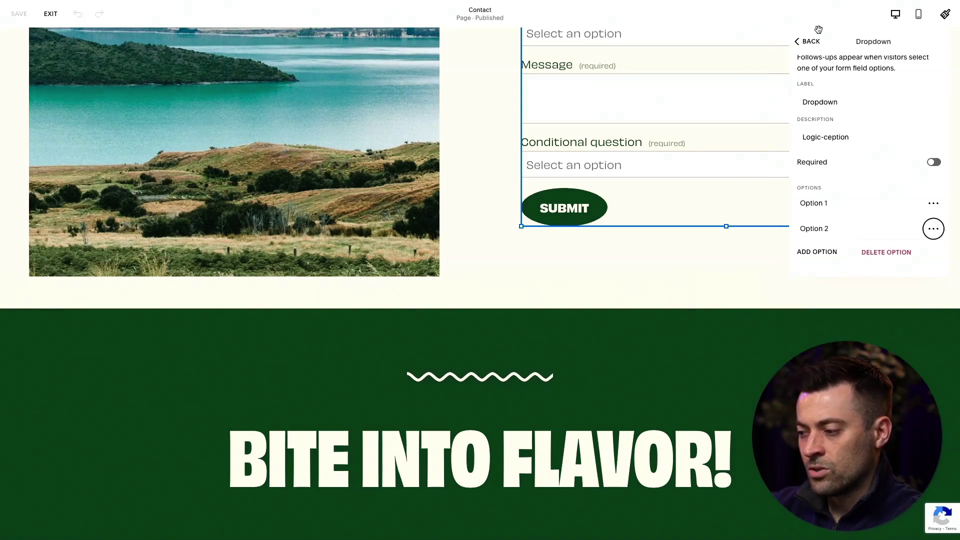
left_click(808, 41)
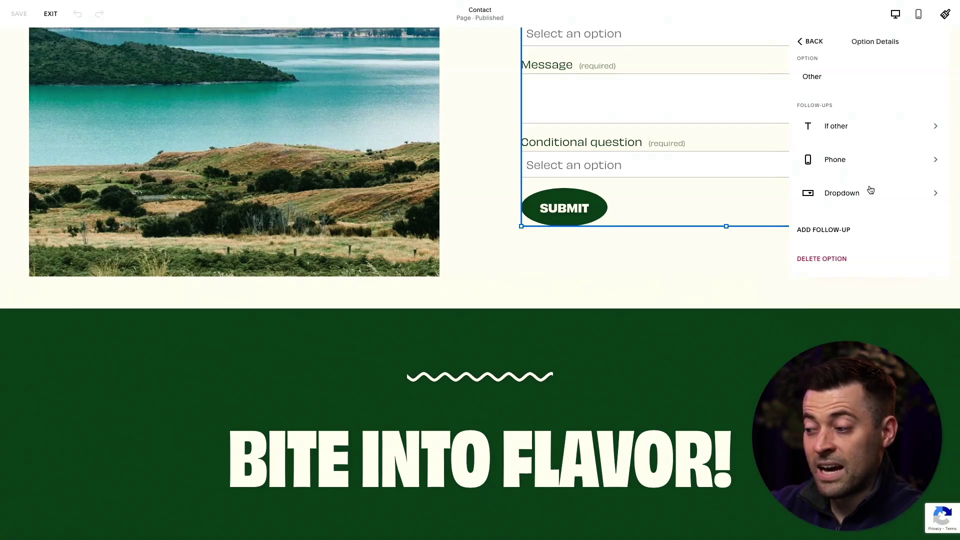
left_click(50, 13)
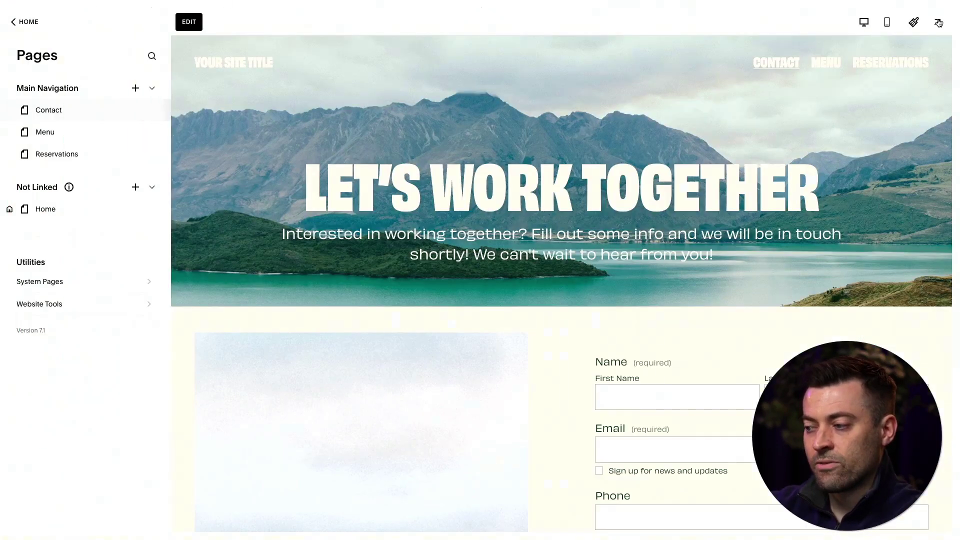
Step: In full-screen preview, pick Other to reveal the If other, Phone and Dropdown follow-ups
left_click(945, 17)
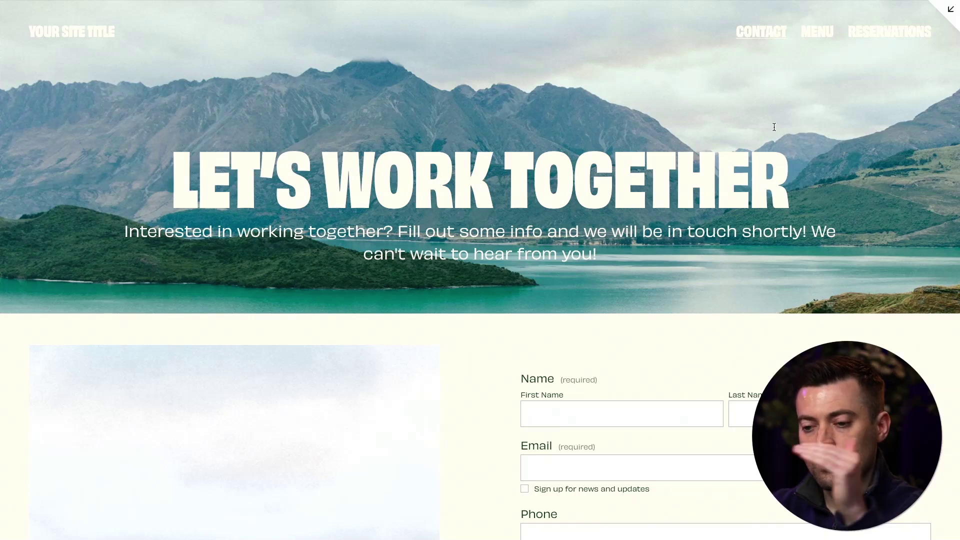
scroll(750, 120, "down", 15)
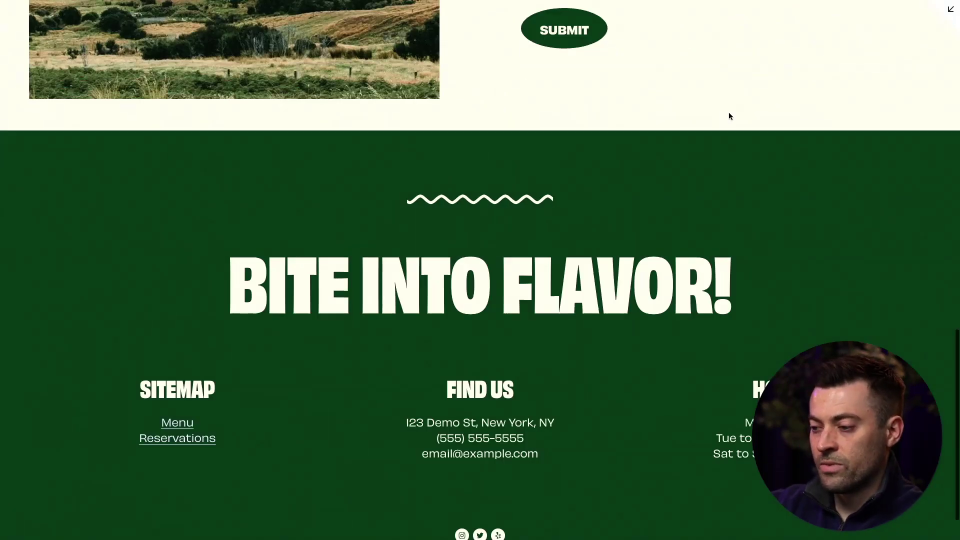
scroll(730, 117, "up", 3)
left_click(692, 145)
left_click(625, 183)
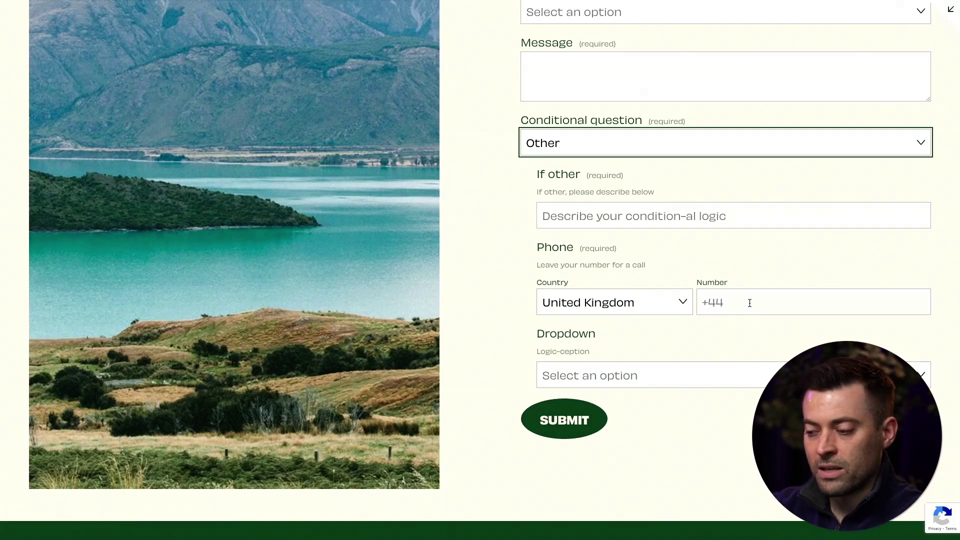
left_click(756, 269)
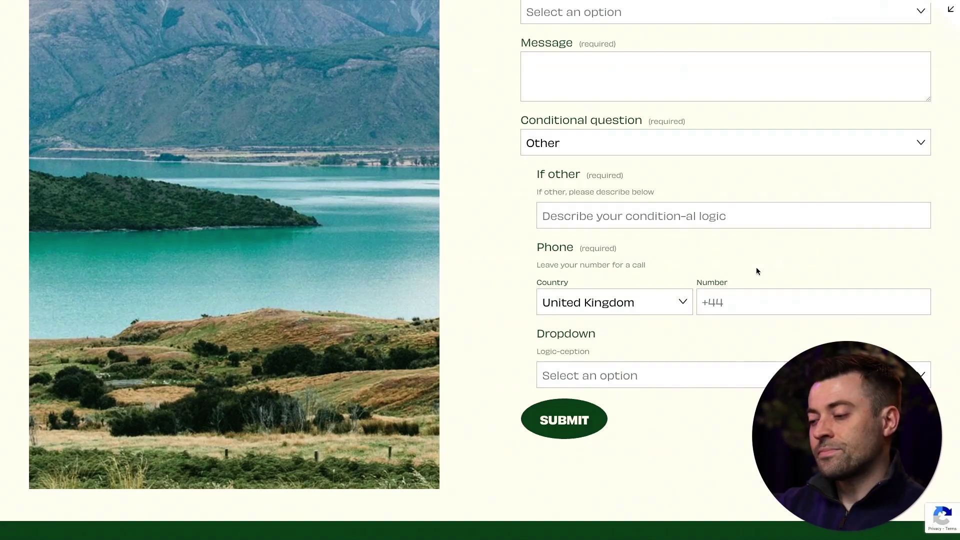
scroll(756, 270, "up", 20)
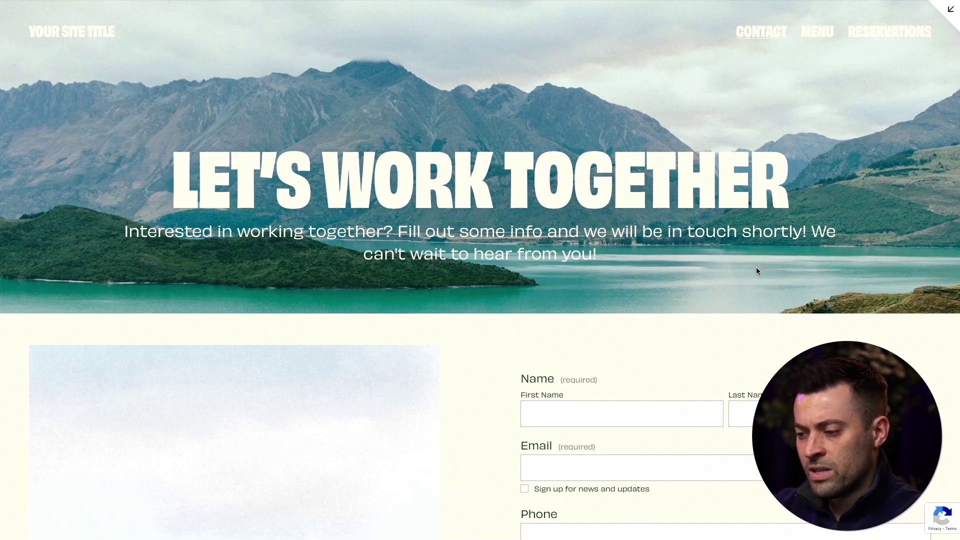
scroll(763, 358, "down", 5)
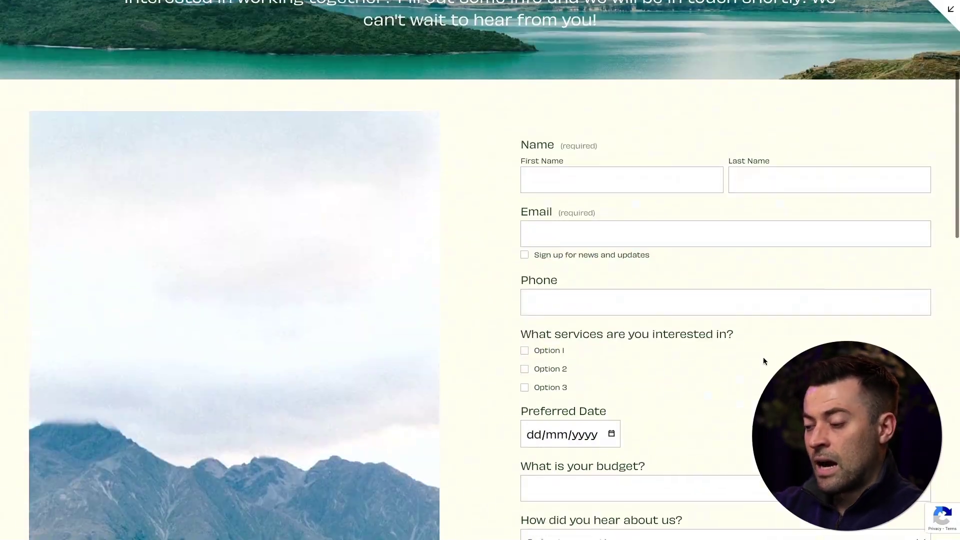
scroll(763, 357, "down", 3)
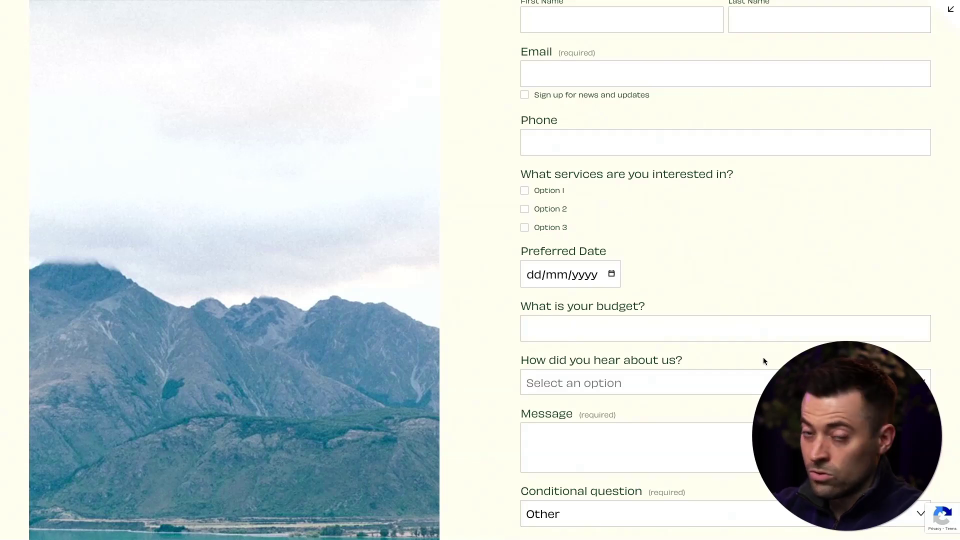